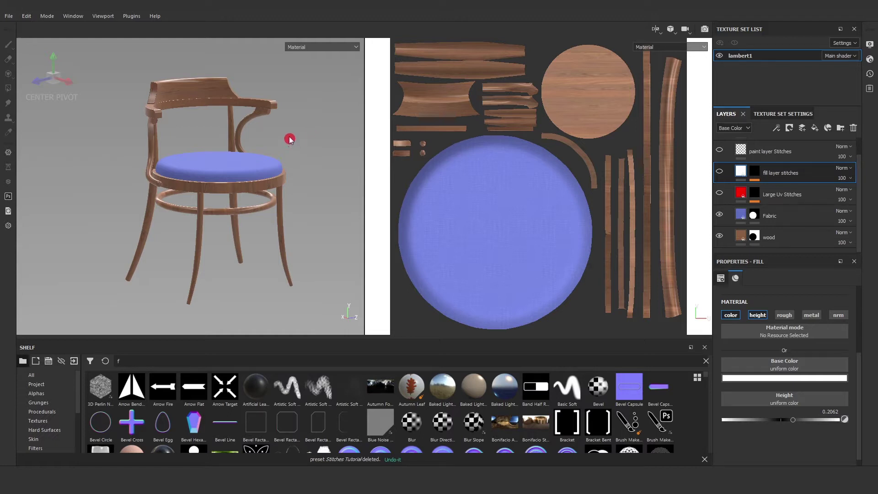
Step: Show the Large Uv Stitches layer, examine its red stitch line on the seat cushion up close, and hide the layer again
left_click(719, 195)
left_click(784, 198)
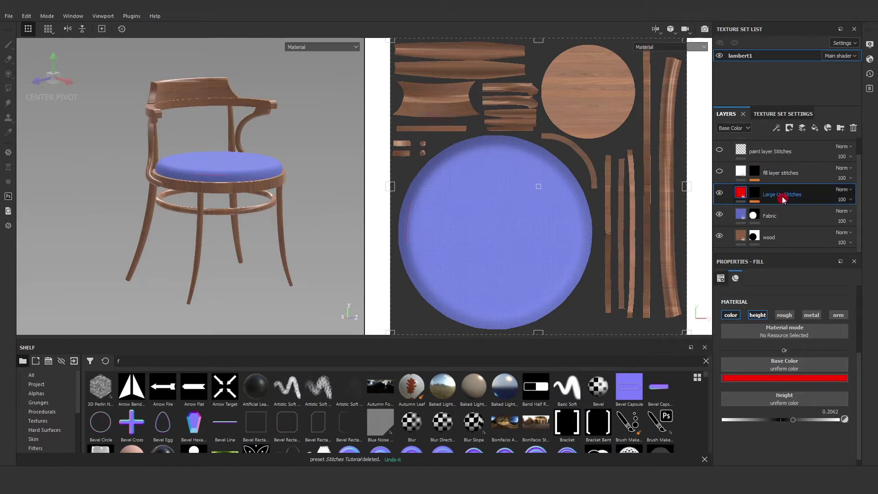
scroll(153, 170, "up", 10)
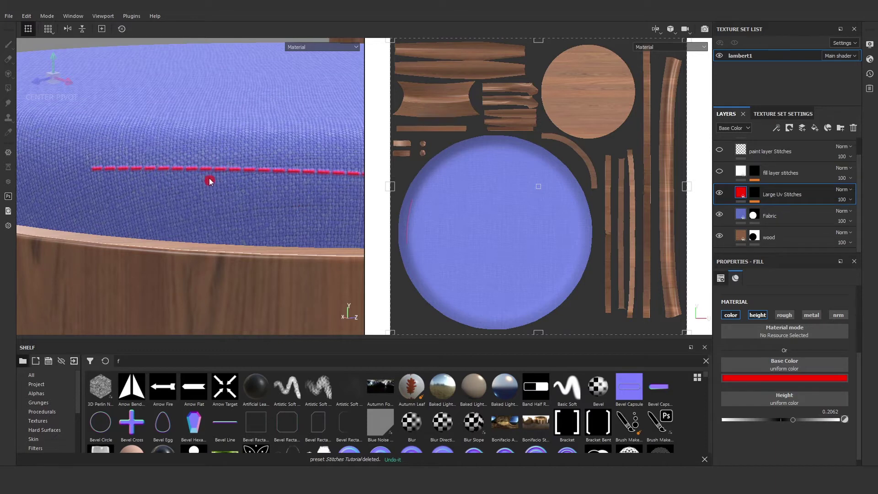
left_click(720, 192)
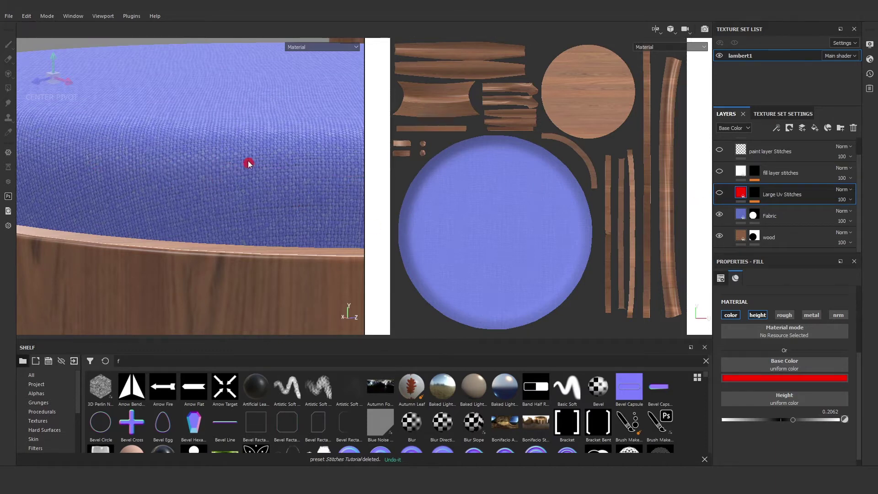
scroll(249, 164, "down", 3)
scroll(489, 210, "down", 2)
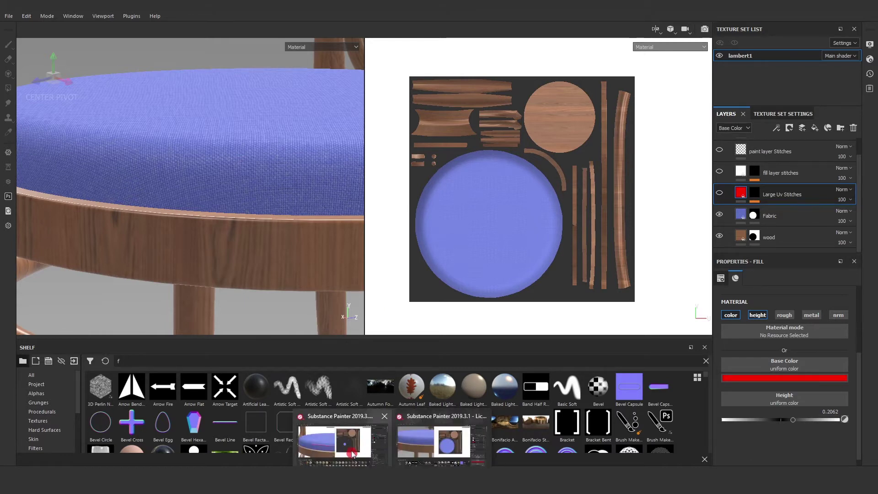
Step: Switch to the other chair project, examine the red stitch line on the small-UV cushion, and hide the small UV stitches layer
left_click(352, 454)
scroll(251, 202, "down", 5)
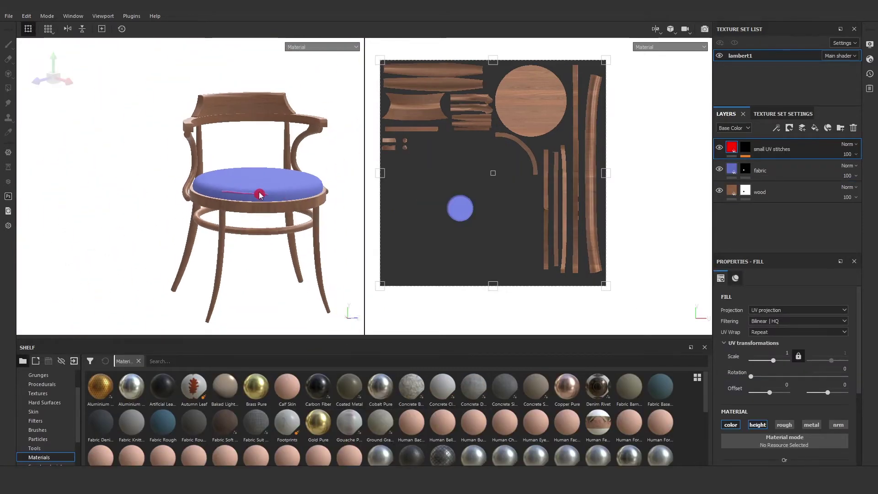
scroll(259, 195, "up", 2)
scroll(472, 205, "up", 1)
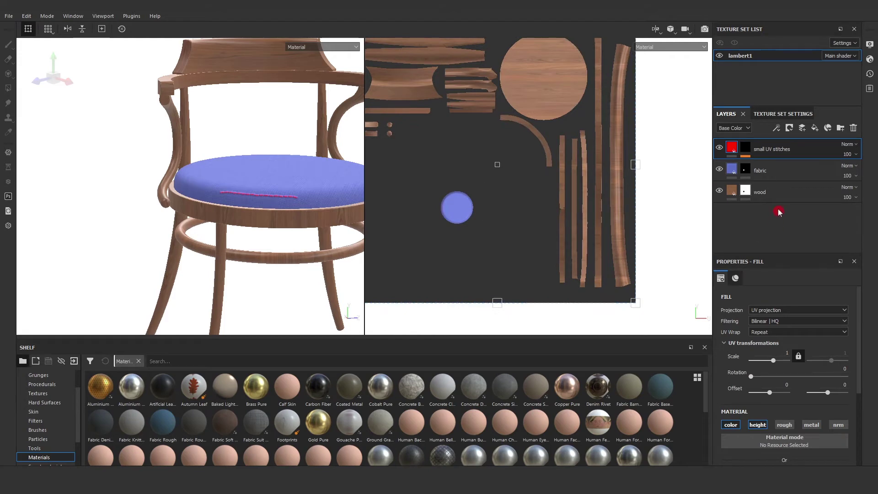
scroll(210, 194, "up", 3)
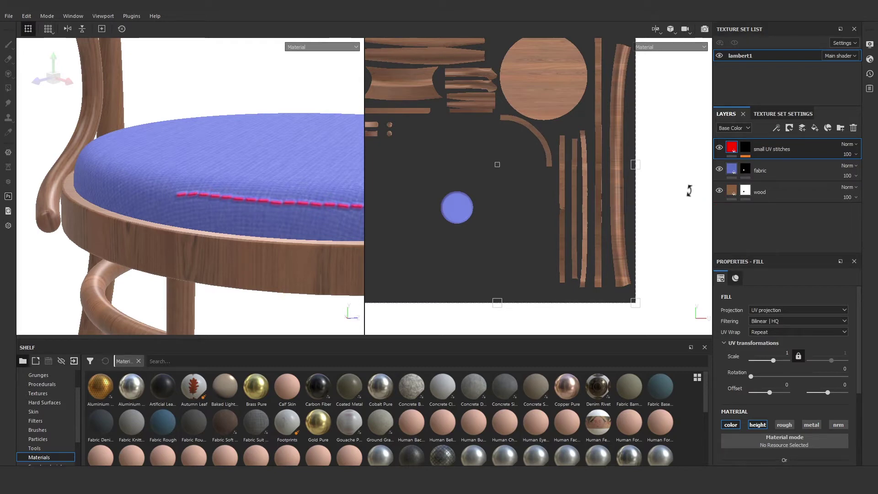
left_click(719, 147)
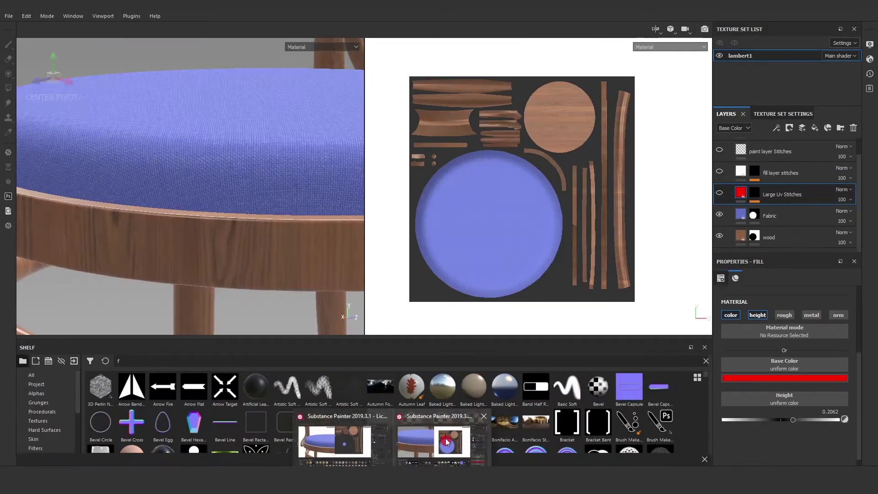
Step: Return to the large-UV chair project and show the paint layer Stitches layer to examine its stitch line on the cushion
left_click_drag(349, 225, 251, 205, "alt")
key("f")
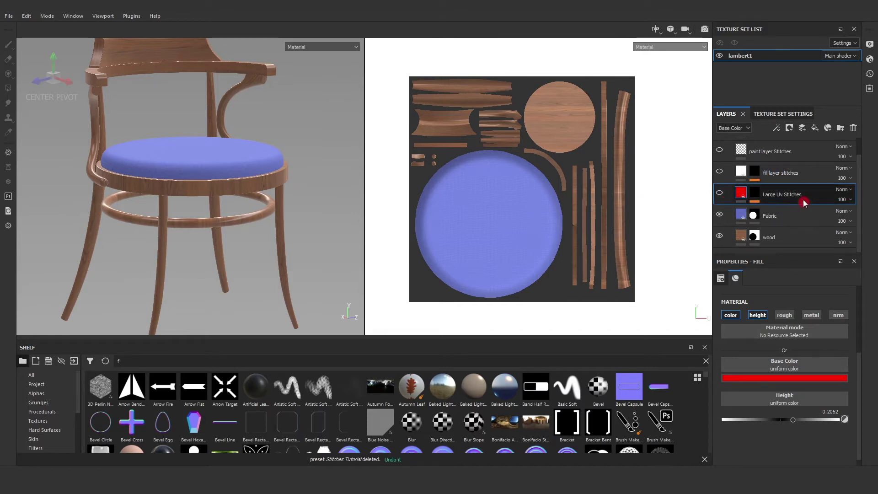
scroll(796, 195, "up", 1)
scroll(165, 153, "up", 5)
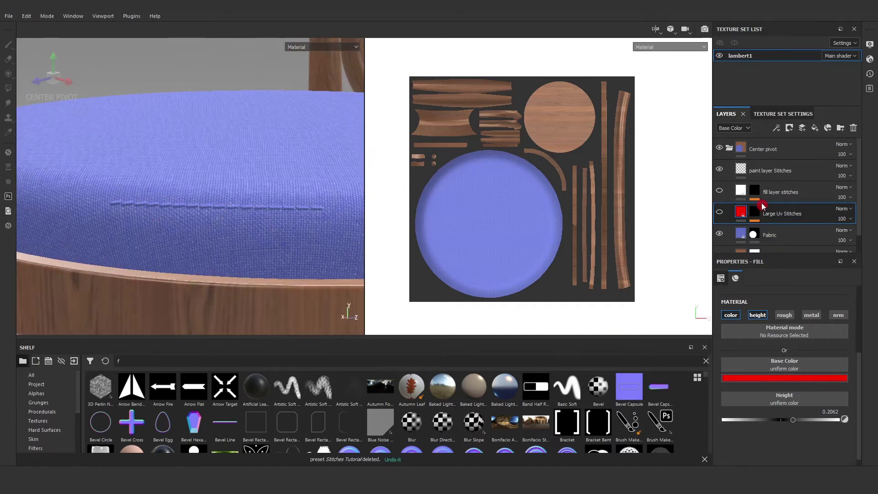
Step: Hide the paint layer Stitches layer and show the fill layer stitches layer in its place
left_click(759, 173)
scroll(791, 377, "down", 5)
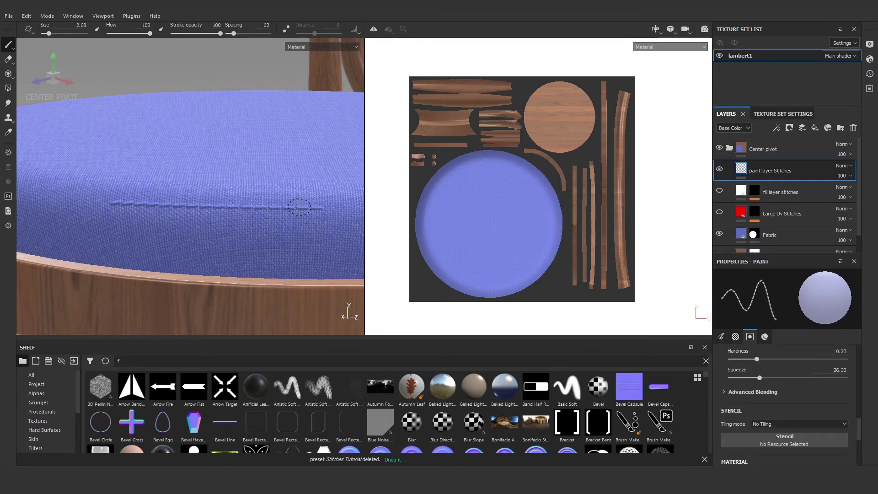
left_click(780, 172)
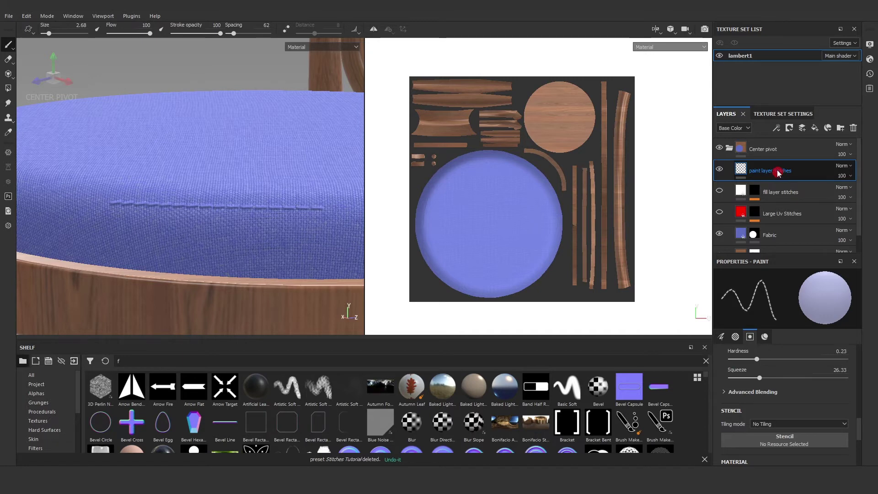
left_click(719, 168)
left_click(719, 190)
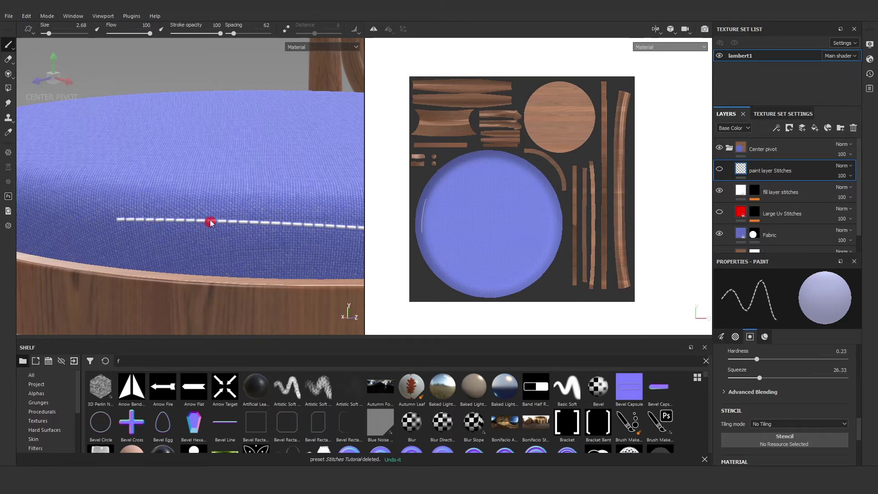
Step: Set the base color of the fill layer stitches layer to the cushion's fabric blue
left_click(744, 196)
left_click(784, 378)
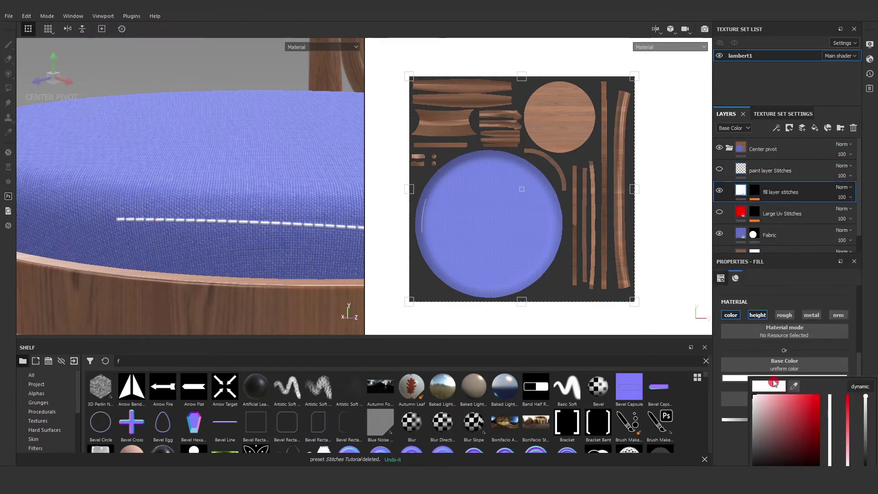
left_click(365, 223)
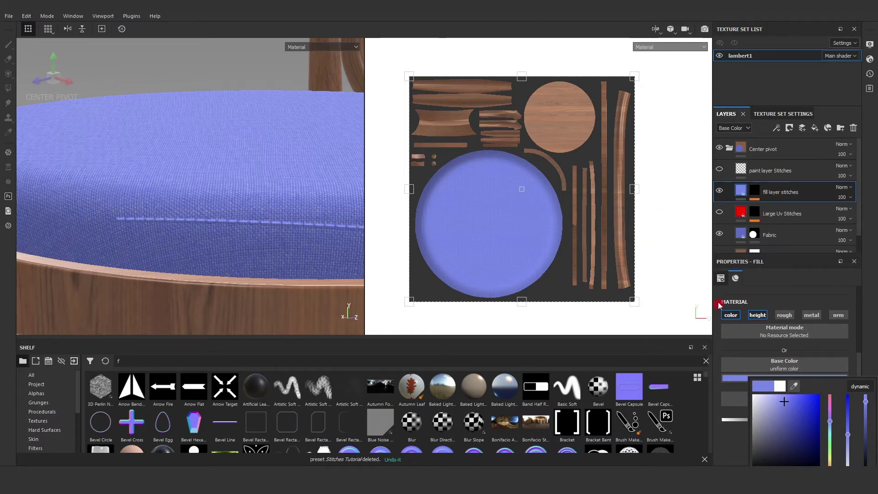
left_click(801, 297)
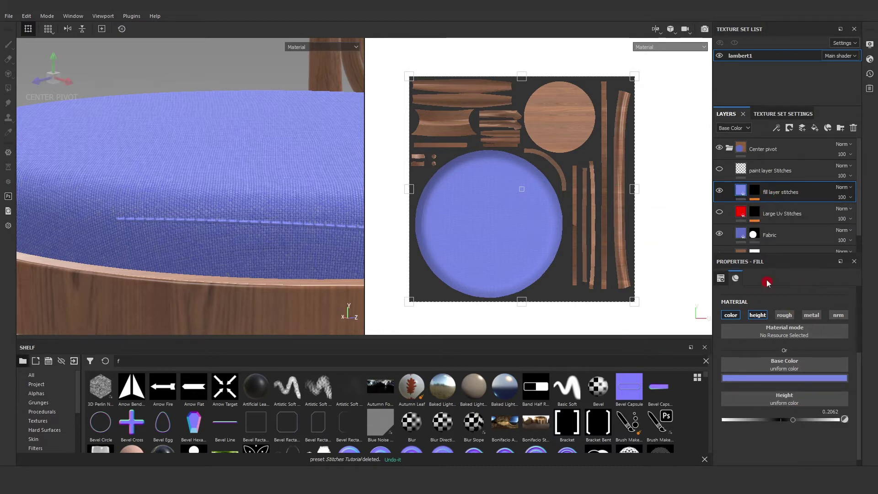
Step: Make the Paint effect in the mask of the fill layer stitches layer active for painting
right_click(755, 190)
left_click(784, 214)
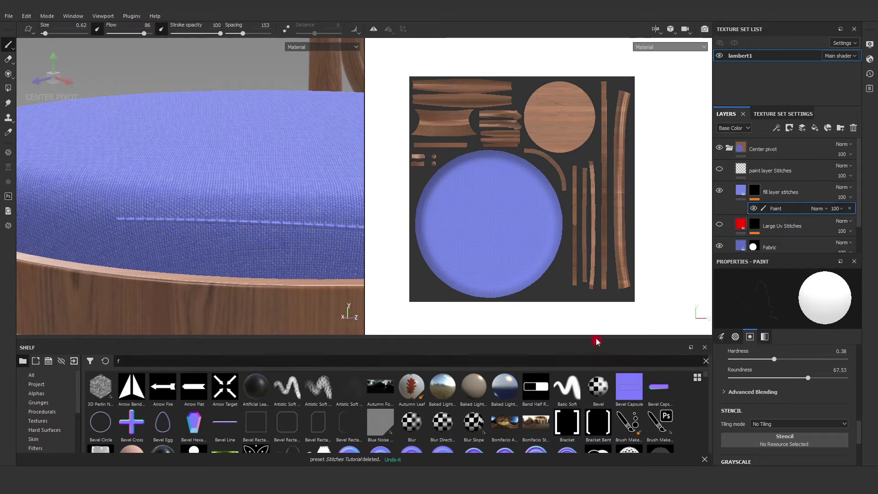
scroll(206, 191, "up", 1)
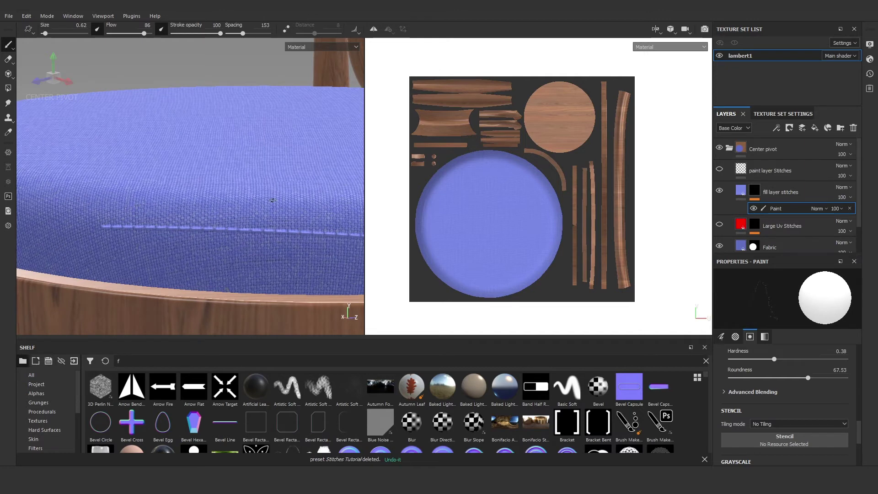
Step: Search the shelf for "stitches", load the Stitches Small brush and set its size to 0.51
left_click(140, 359)
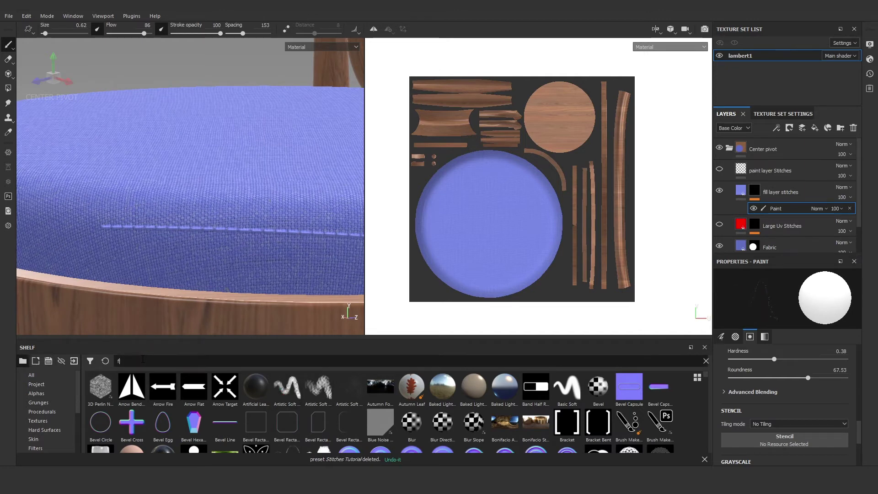
type("stit")
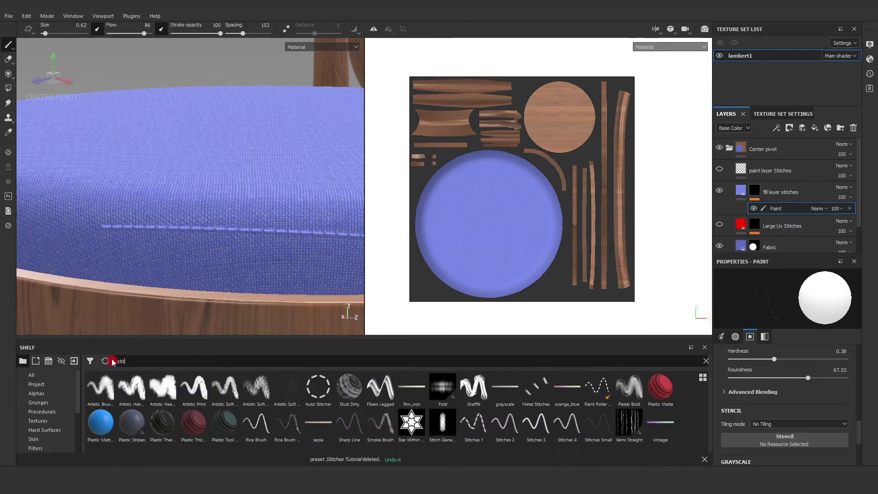
type("ches")
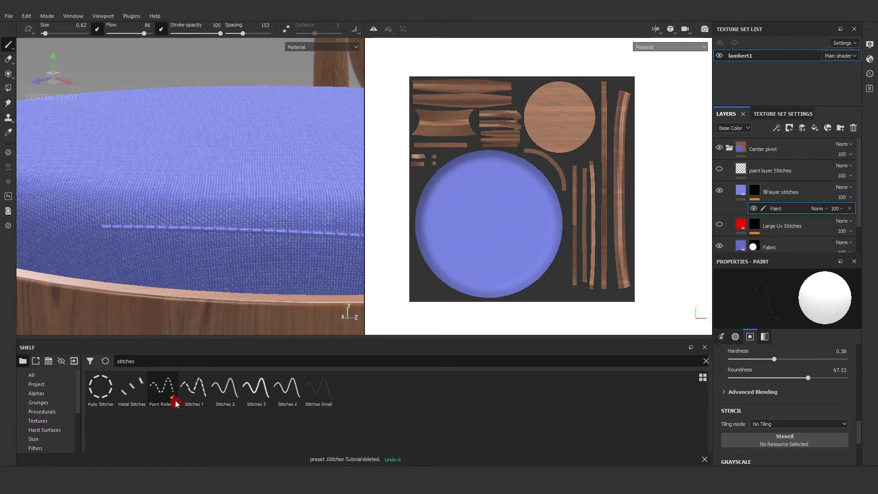
mouse_move(176, 404)
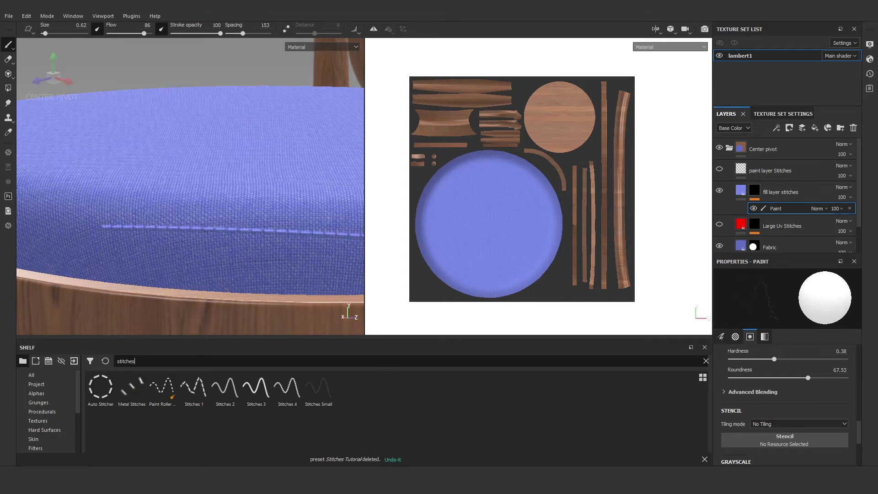
left_click(192, 396)
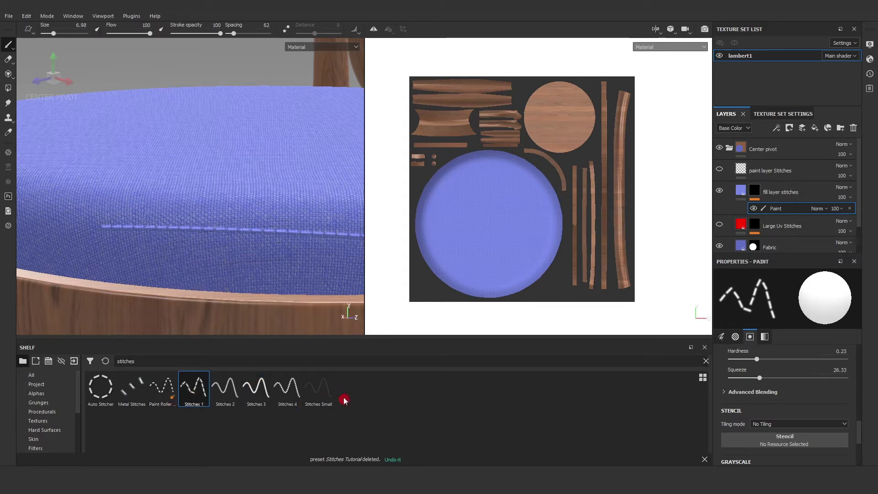
left_click(328, 396)
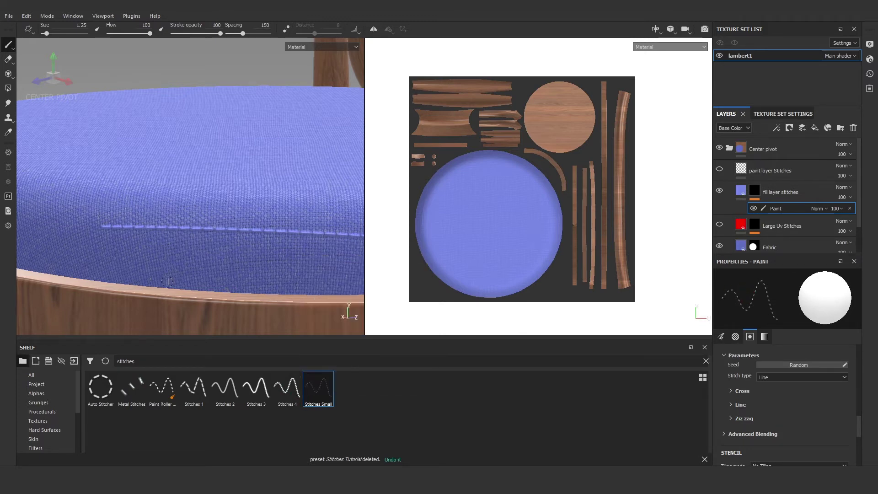
right_click_drag(168, 281, 142, 277, "ctrl")
Step: Change the base color of the fill layer stitches layer to a pale lavender
left_click(730, 198)
left_click(785, 380)
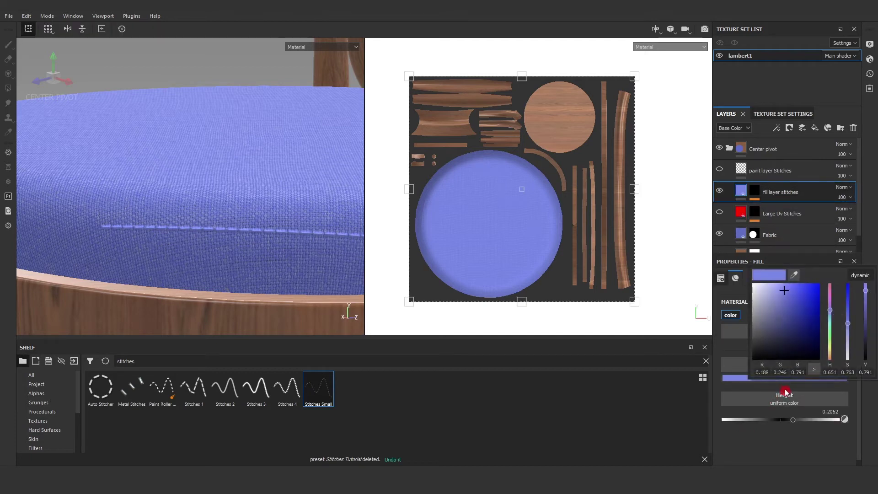
left_click(804, 314)
left_click(760, 292)
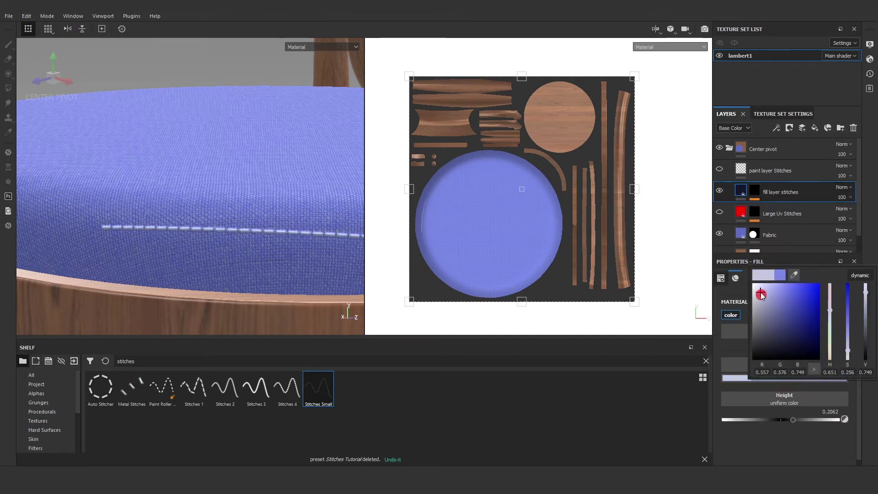
left_click(218, 263)
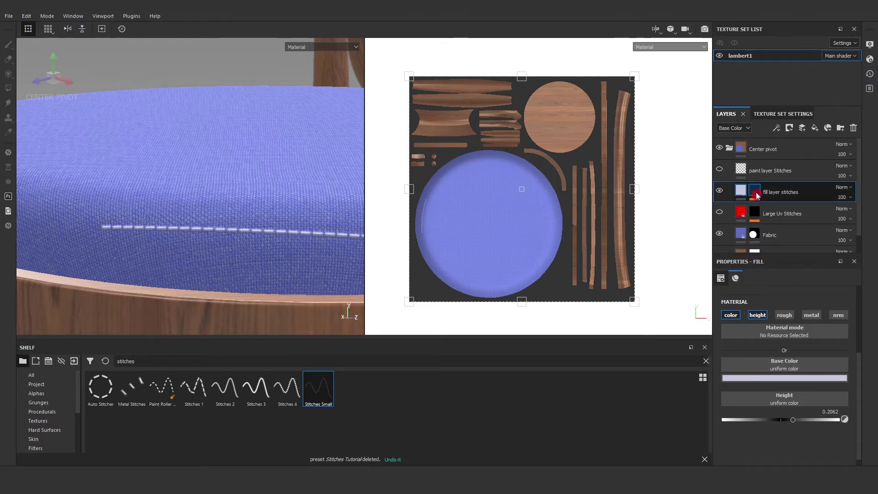
Step: Set the brush spacing to 90 and paint two fine stitch lines in the fill layer's mask, below the existing cushion seam
key("1")
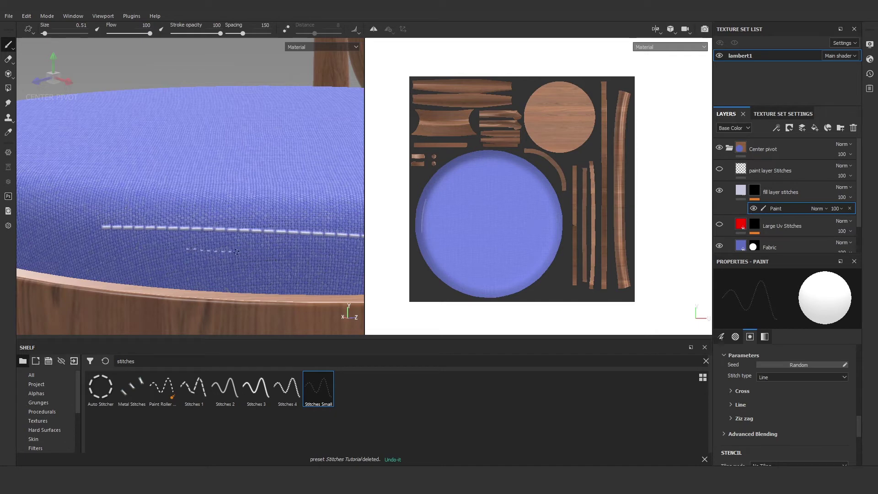
scroll(270, 270, "up", 3)
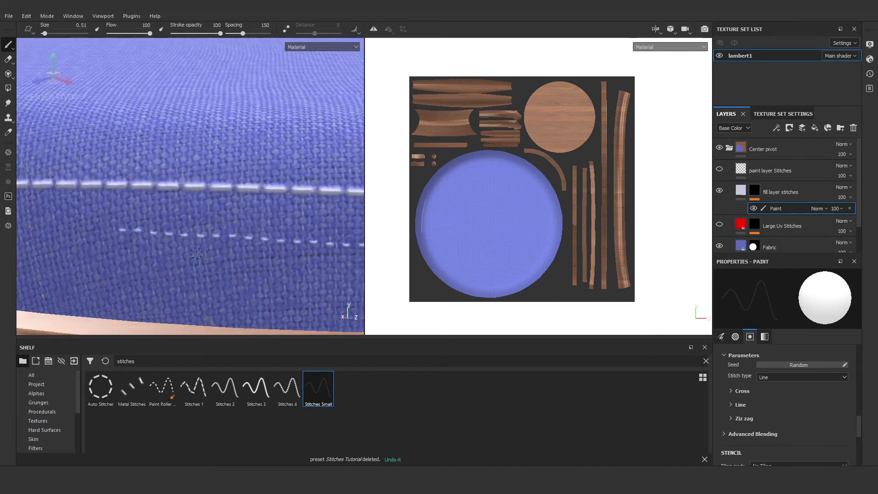
key("ctrl+z")
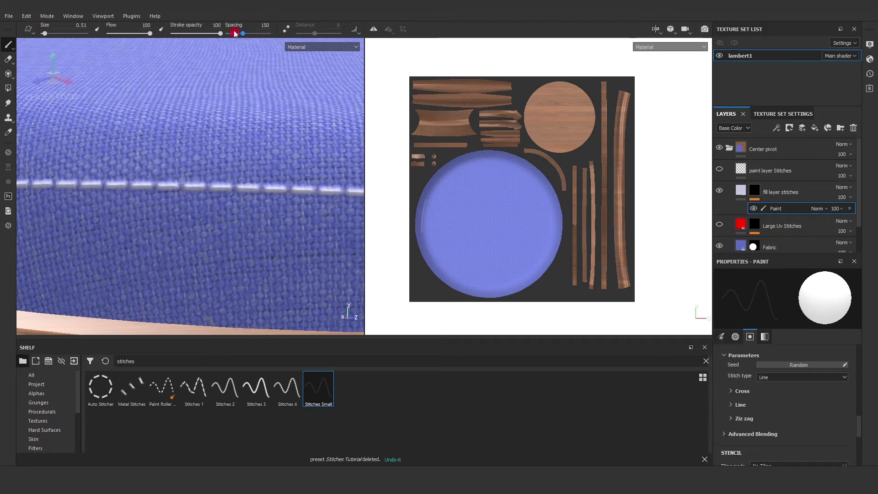
left_click_drag(234, 33, 236, 34)
mouse_move(51, 250)
left_mouse_down()
mouse_move(245, 257)
mouse_move(165, 201)
mouse_move(183, 220)
mouse_move(136, 260)
mouse_move(245, 238)
left_mouse_up()
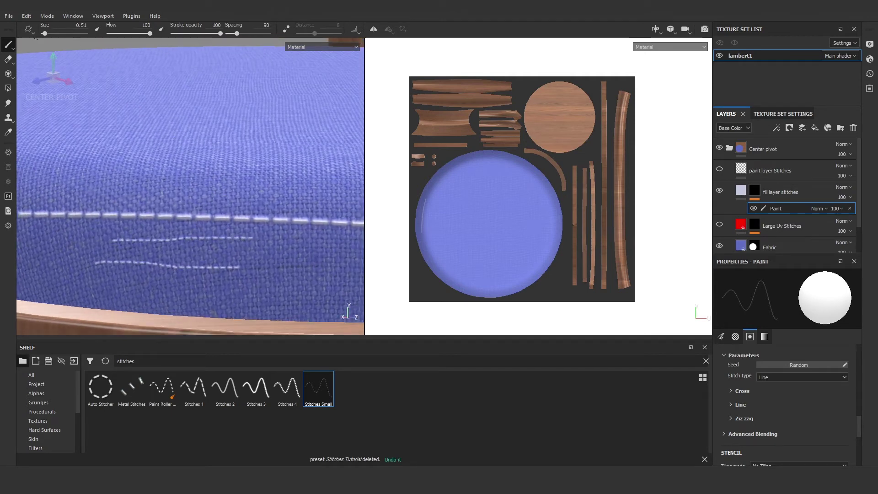
Step: Set the brush size to 0.9 and paint one stitch line above the cushion seam and another near the cushion's lower edge
left_click_drag(44, 33, 45, 33)
left_click_drag(121, 197, 233, 197)
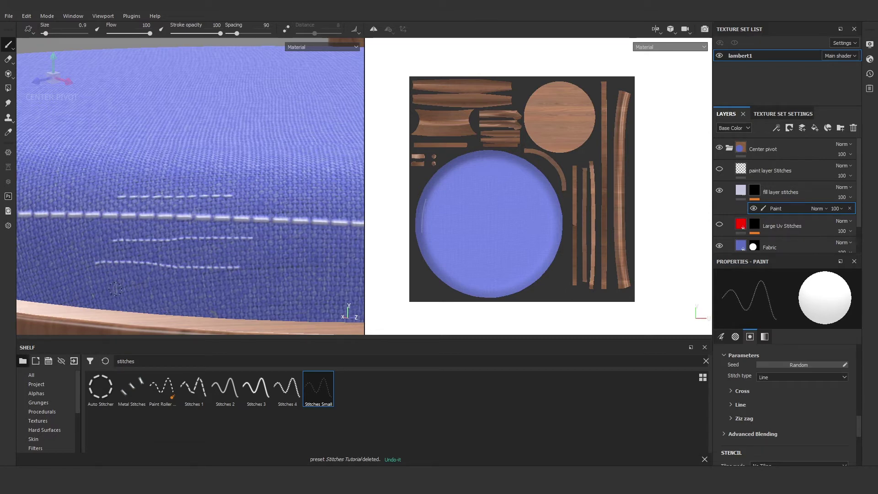
left_click_drag(106, 285, 232, 284)
left_click_drag(200, 213, 197, 201, "alt")
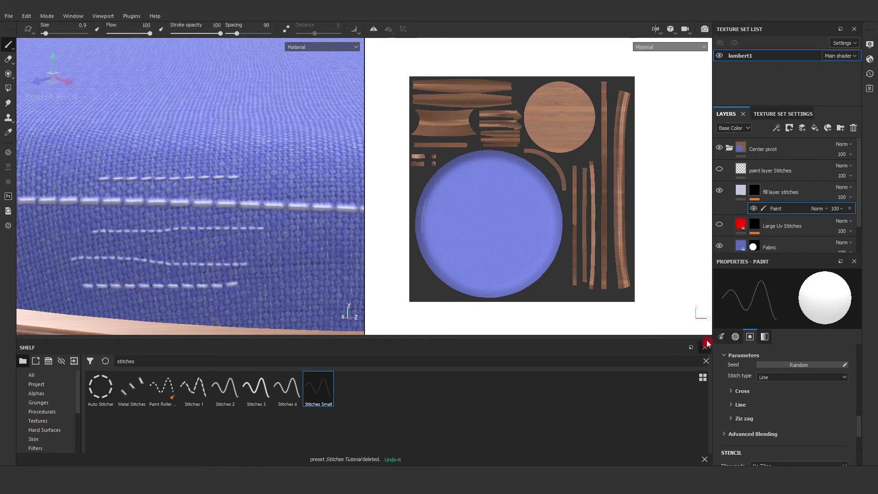
Step: Create a new brush preset from the current stitch brush settings
left_click(748, 308)
right_click(742, 302)
left_click(766, 325)
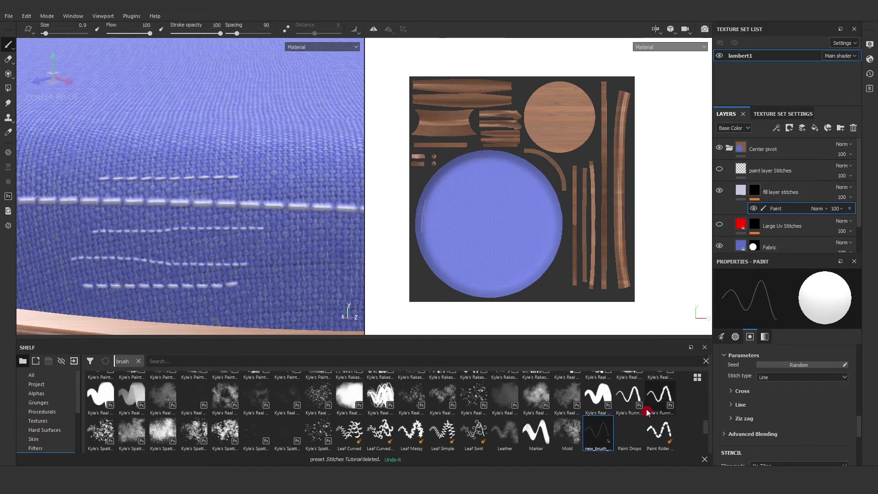
Step: Rename the new_brush_preset brush in the shelf
left_click(598, 441)
right_click(596, 439)
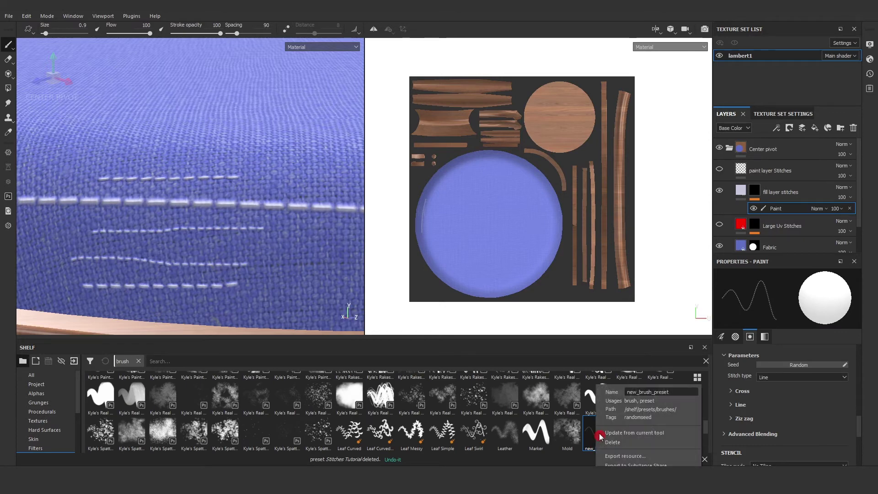
left_click(677, 397)
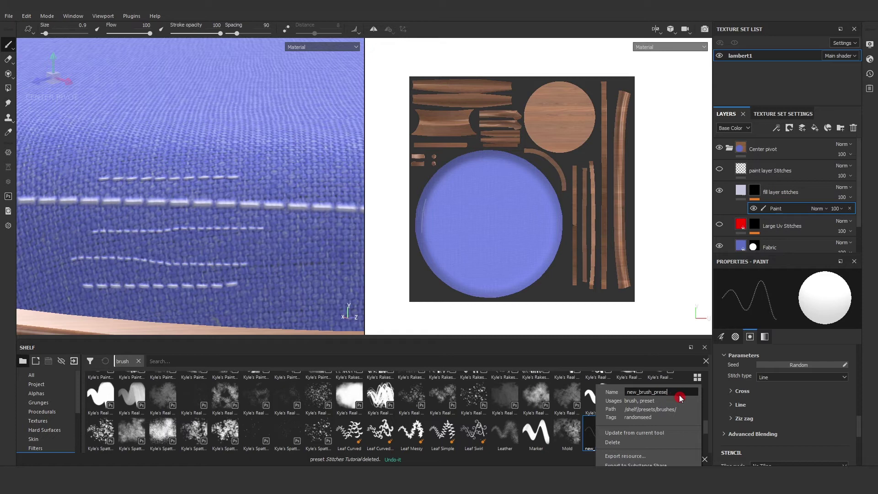
key("BackSpace")
key("BackSpace")
key("BackSpace")
key("BackSpace")
key("BackSpace")
key("BackSpace")
key("BackSpace")
key("BackSpace")
key("BackSpace")
key("BackSpace")
key("BackSpace")
key("BackSpace")
key("BackSpace")
left_click(600, 436)
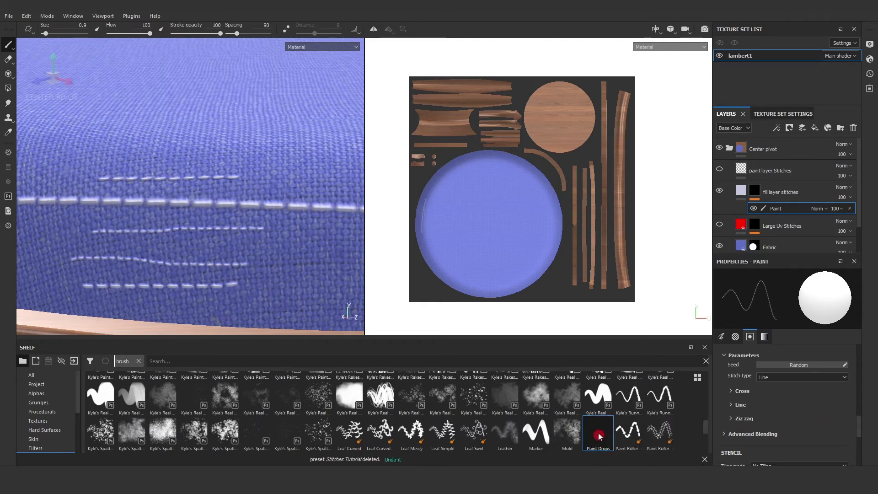
Step: Paint a freehand stitch line on the cushion's side in the fill layer's mask, beyond the end of the earlier fine stitches
left_click(784, 213)
scroll(233, 224, "down", 5)
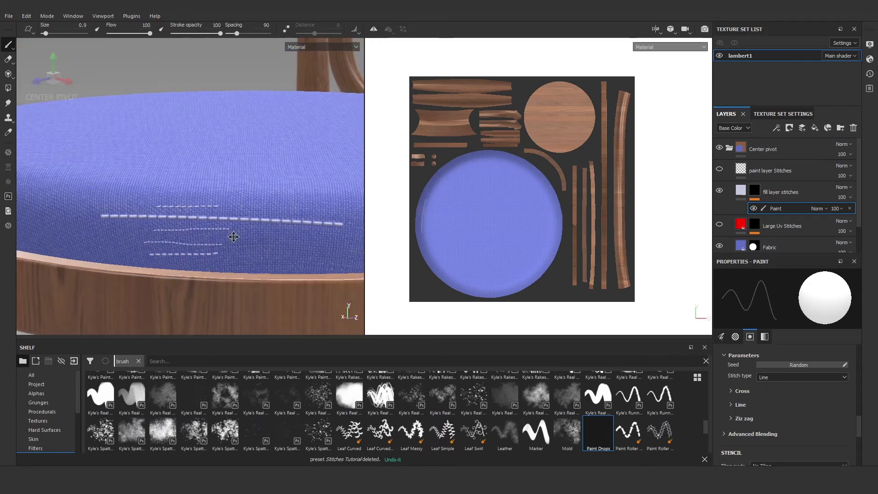
scroll(242, 226, "up", 3)
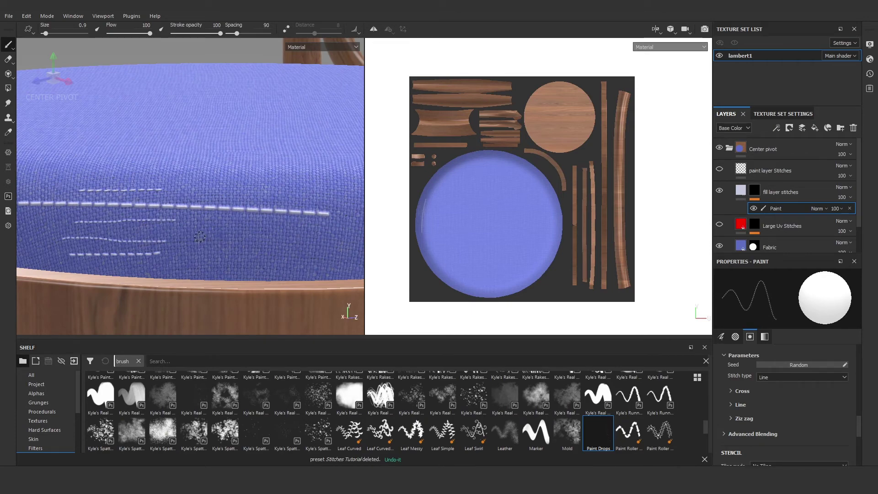
left_click_drag(199, 237, 319, 242)
scroll(232, 245, "up", 2)
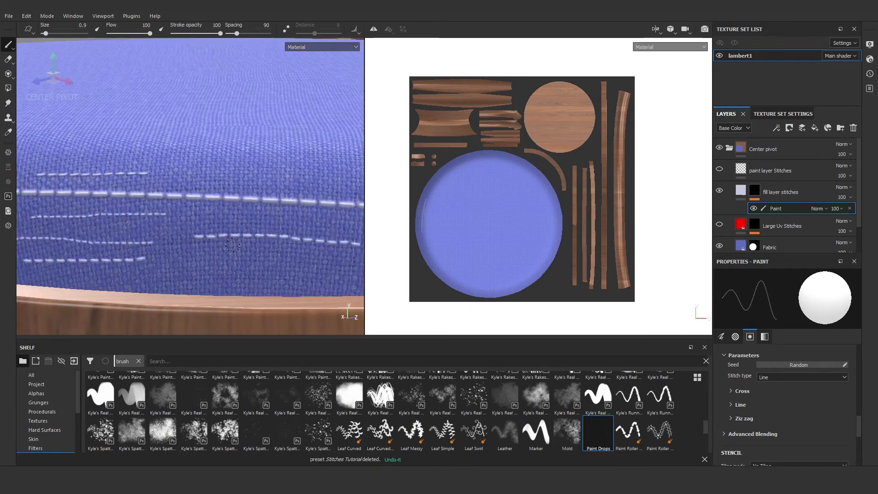
Step: Paint a straight stitch line just below the new freehand one, close to the cushion's lower edge
scroll(232, 245, "up", 2)
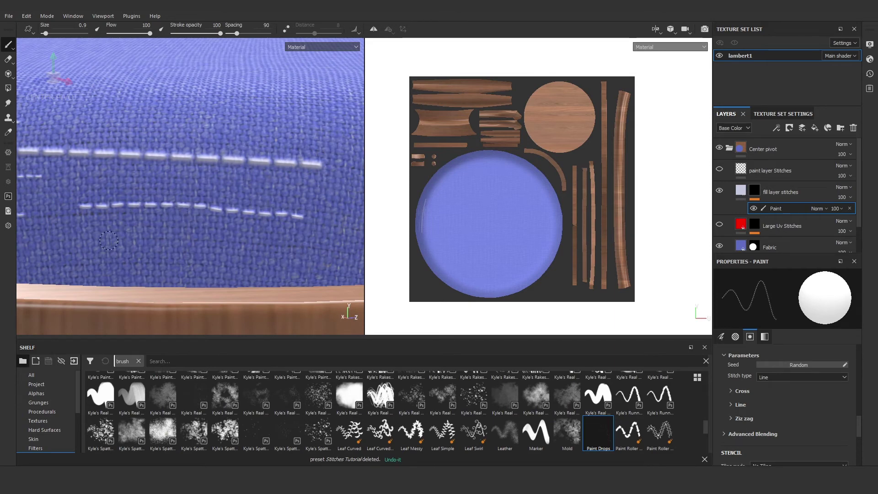
key("shift")
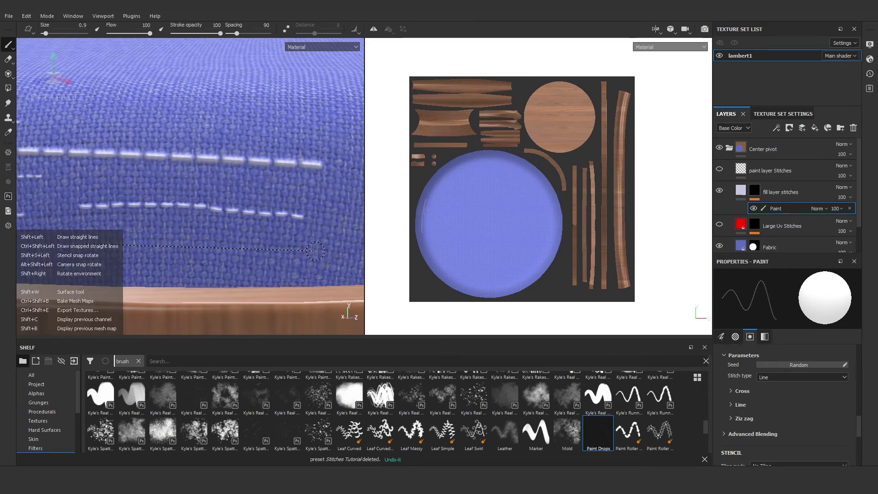
left_click(312, 247, "shift")
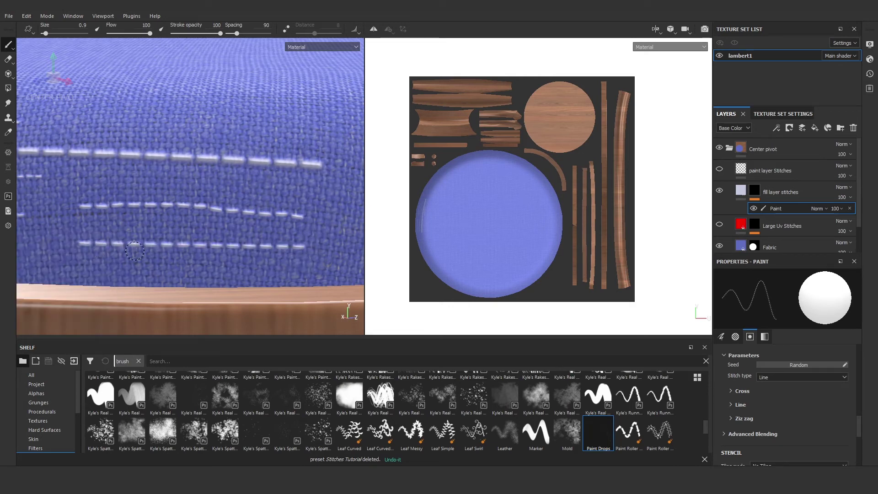
scroll(135, 251, "down", 5)
left_click_drag(135, 251, 239, 215, "alt")
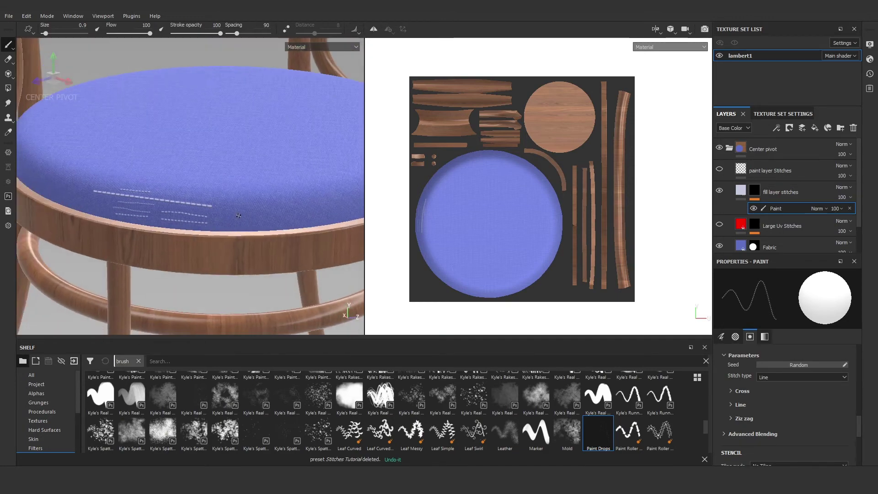
scroll(239, 216, "up", 3)
left_click_drag(144, 213, 210, 209)
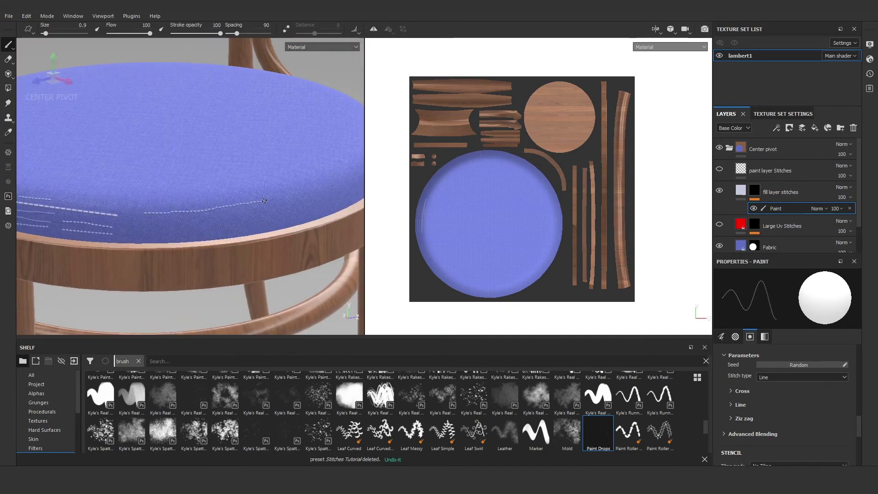
key("ctrl+z")
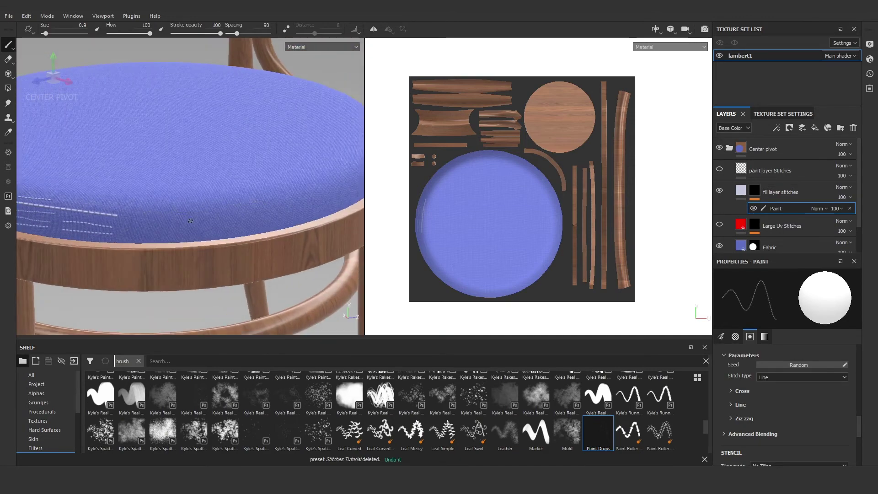
Step: Paint a smoothed stitch line on an empty part of the cushion's side using Lazy Mouse at distance 8, and turn Lazy Mouse off
left_click(285, 31)
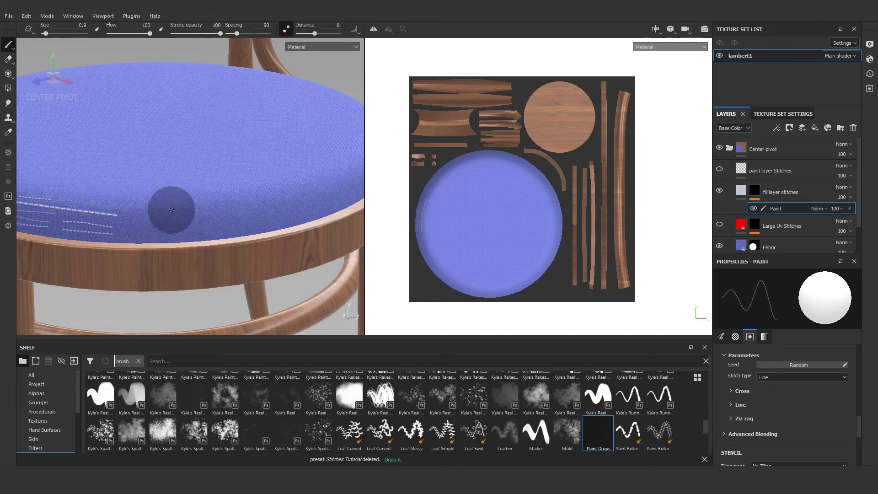
mouse_move(142, 216)
left_mouse_down()
mouse_move(273, 202)
mouse_move(244, 215)
mouse_move(212, 208)
left_mouse_up()
scroll(259, 222, "up", 5)
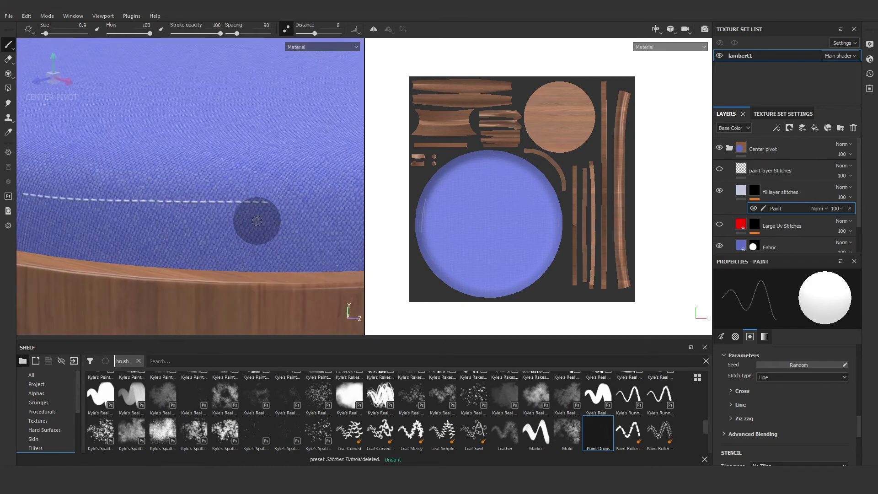
scroll(257, 221, "down", 5)
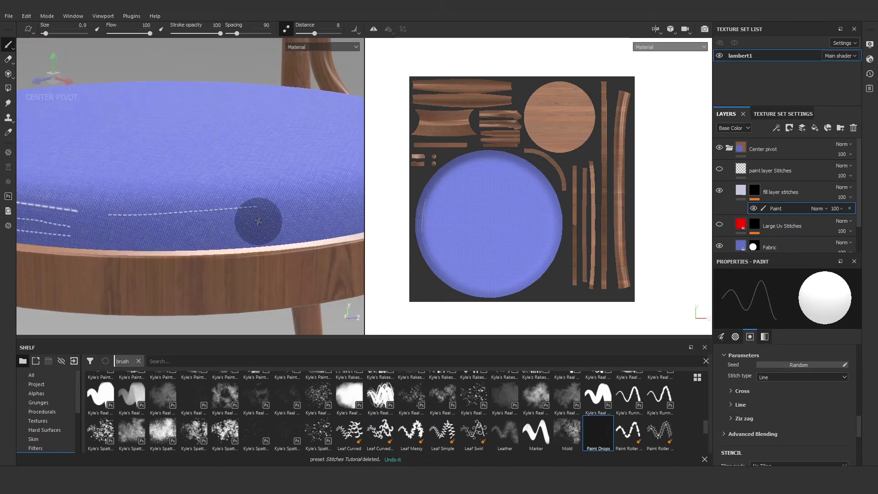
left_click(286, 31)
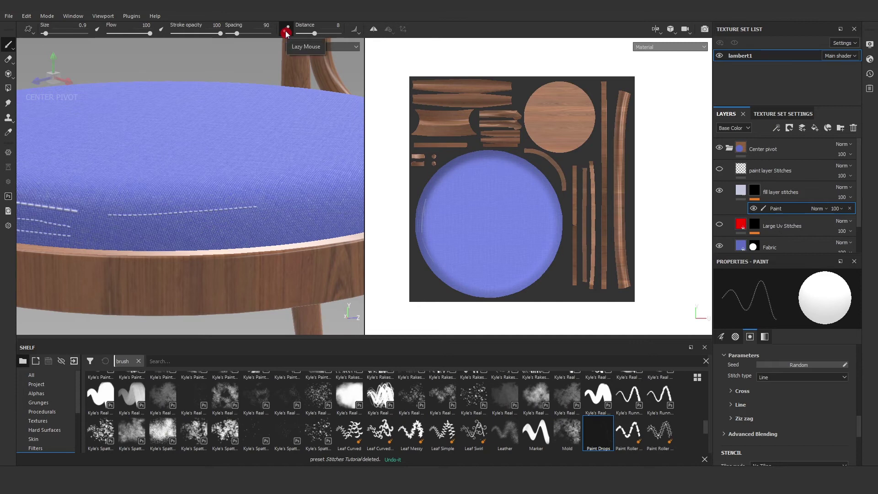
left_click(286, 32)
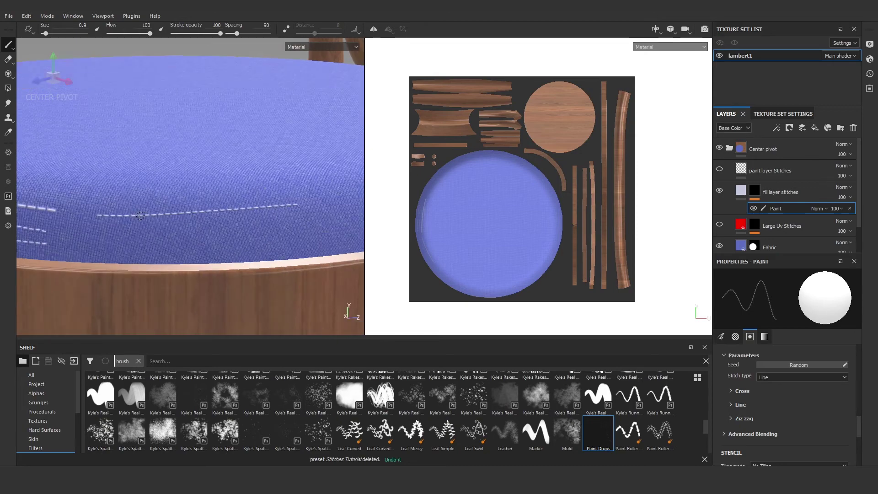
Step: Display the Normal + Height + Mesh channel and examine the stitches' relief around the cushion
middle_click_drag(148, 209, 245, 196, "alt")
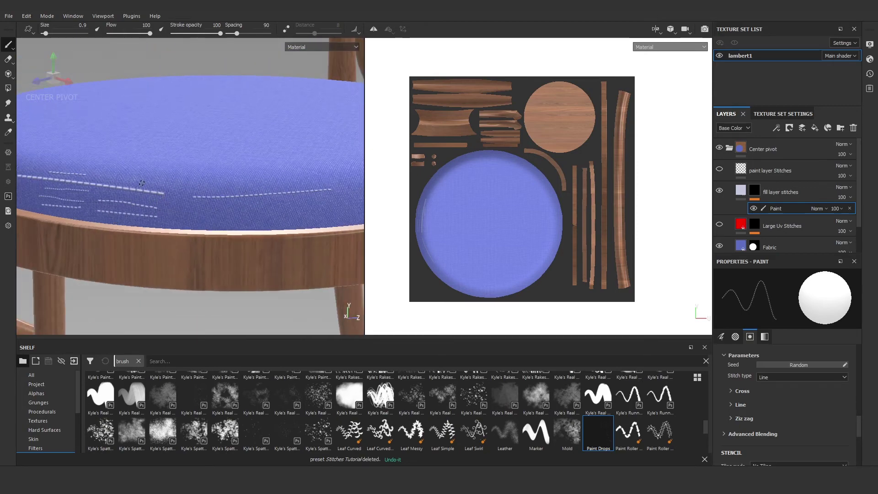
left_click(303, 48)
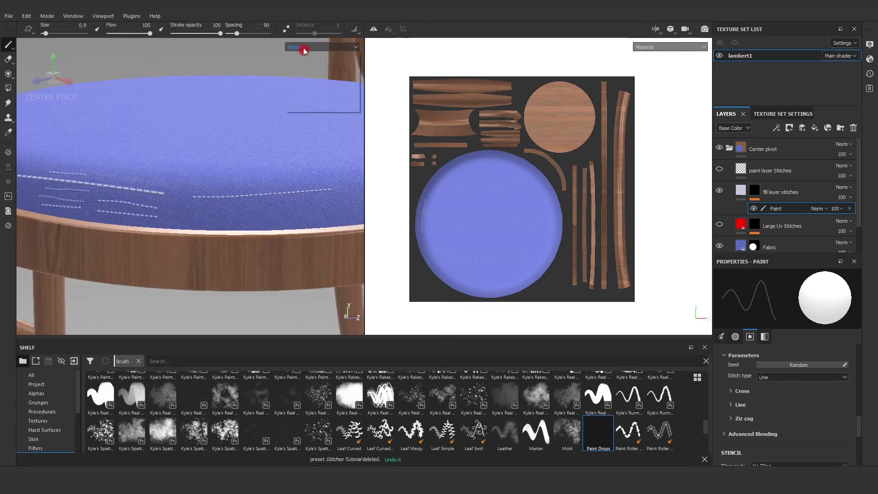
left_click(307, 103)
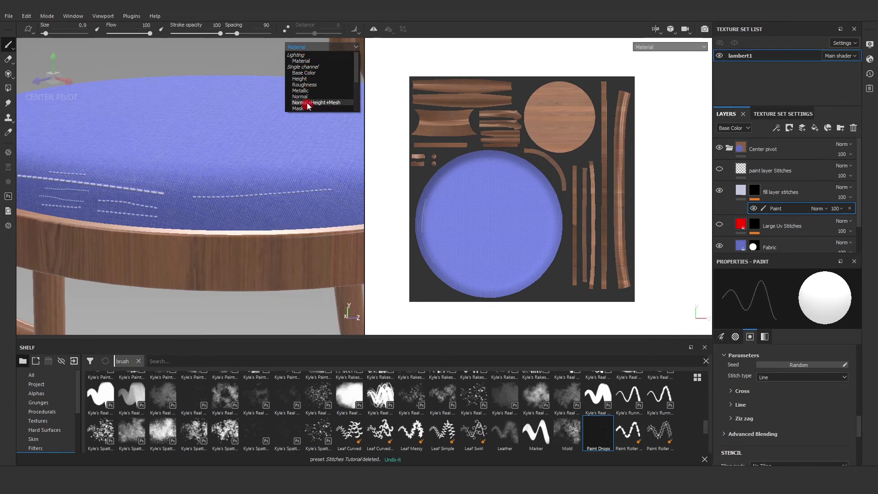
mouse_move(179, 197)
right_mouse_down("alt")
mouse_move(259, 214)
mouse_move(168, 197)
right_mouse_up("alt")
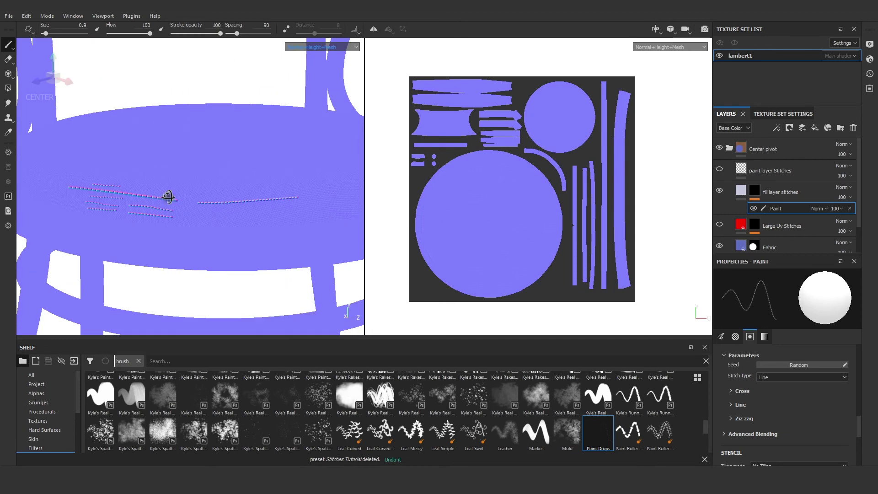
mouse_move(169, 196)
left_mouse_down("alt")
mouse_move(202, 182)
mouse_move(180, 202)
mouse_move(82, 198)
mouse_move(180, 200)
left_mouse_up("alt")
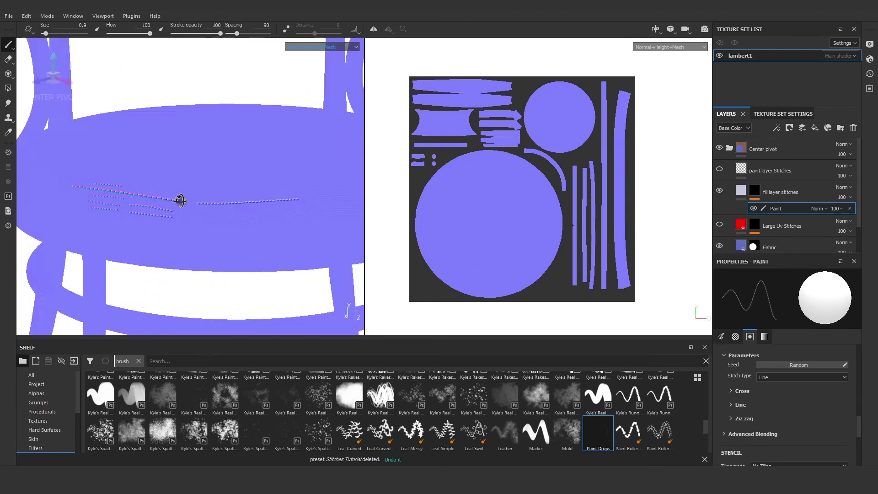
right_click_drag(179, 200, 205, 198, "alt")
left_click_drag(205, 198, 132, 197, "alt")
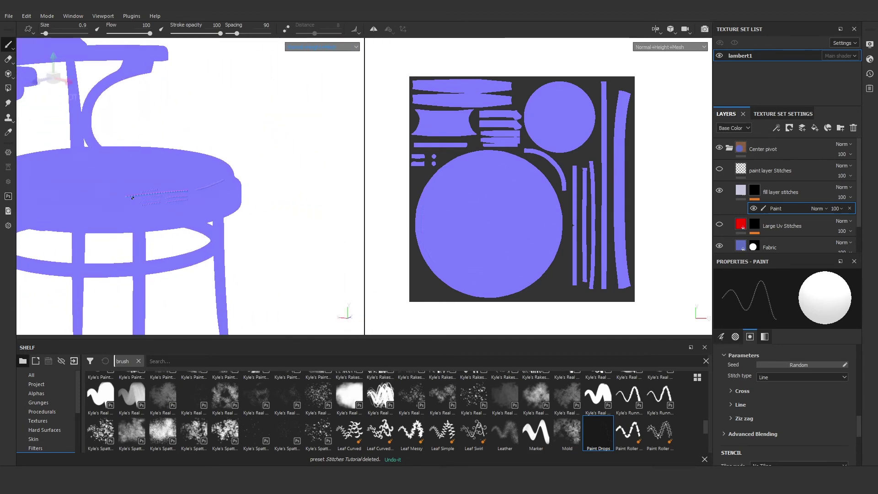
right_click_drag(133, 197, 106, 191, "alt")
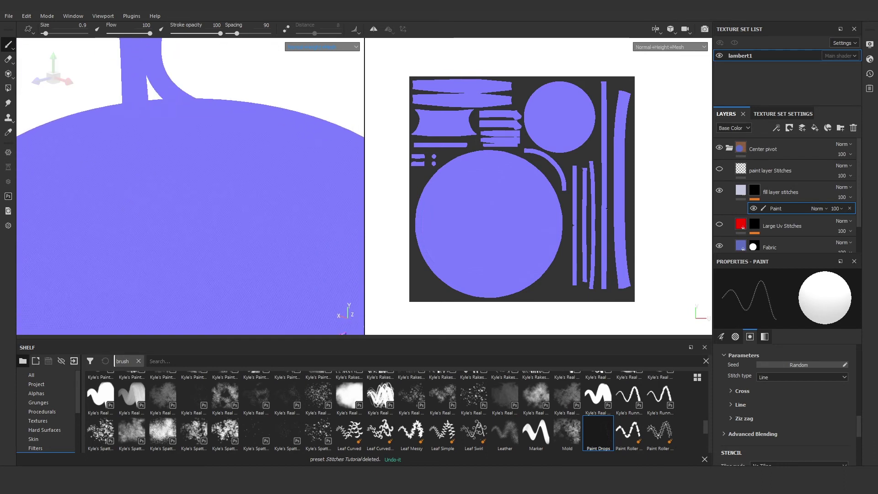
Step: Paint a diagonal stitch line on the top of the cushion and inspect its relief up close
mouse_move(145, 157)
left_mouse_down()
mouse_move(132, 202)
mouse_move(169, 234)
mouse_move(186, 221)
mouse_move(293, 195)
mouse_move(170, 194)
mouse_move(267, 159)
mouse_move(181, 196)
mouse_move(149, 179)
mouse_move(186, 211)
mouse_move(174, 151)
left_mouse_up()
scroll(181, 196, "down", 5)
scroll(138, 113, "up", 5)
scroll(138, 113, "up", 6)
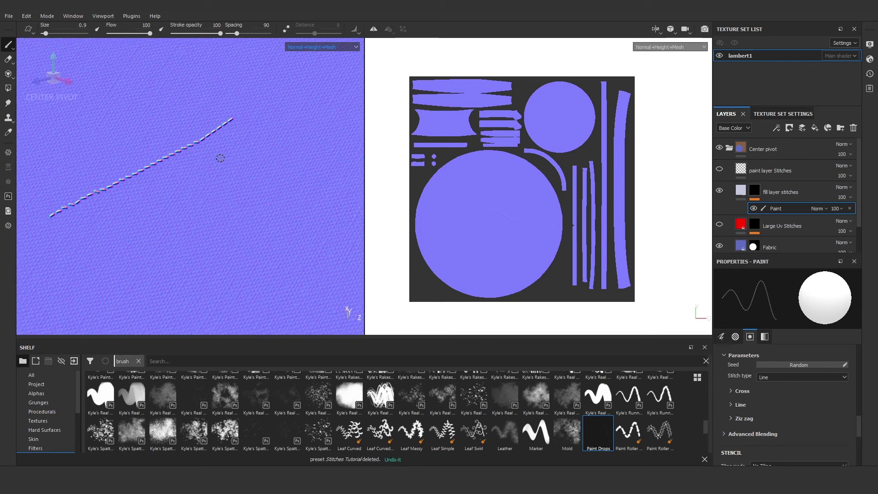
Step: Erase the diagonal stitch line from the cushion's top with a size 10 eraser and return to the Paint tool
left_click(8, 59)
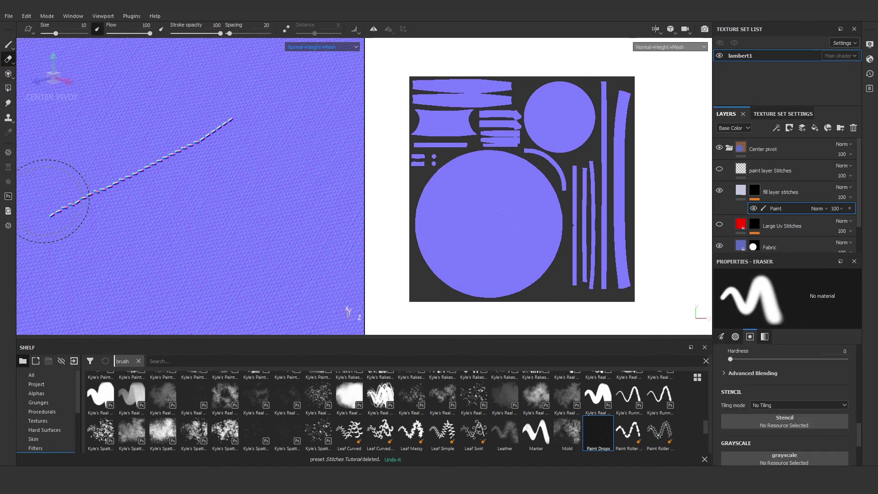
left_click_drag(46, 201, 237, 126)
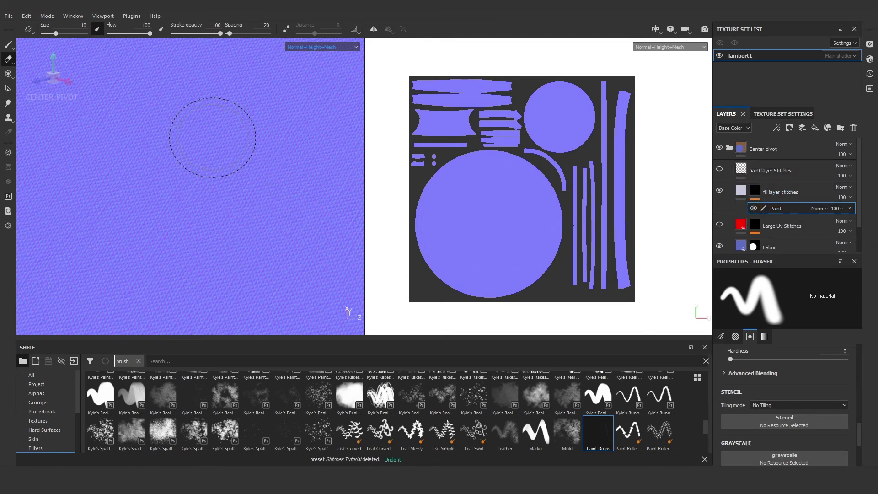
left_click(8, 44)
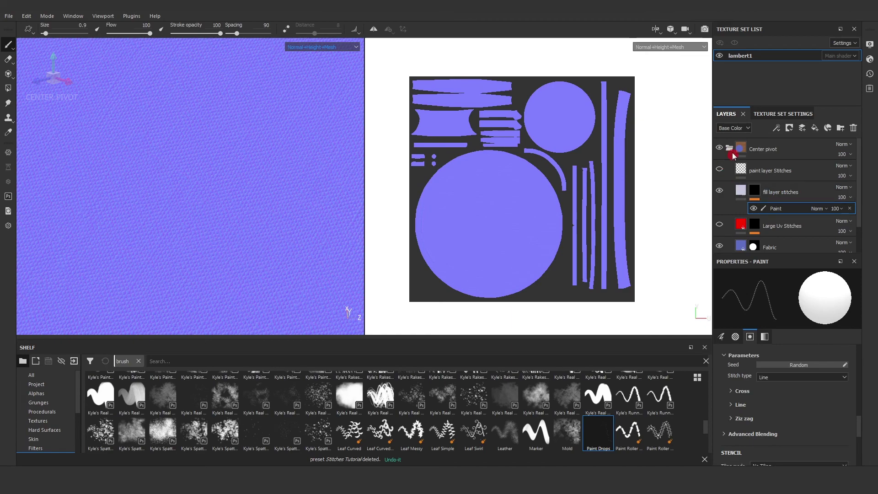
Step: Return the viewport to the Material display and look over the stitches on the cushion's side
key("m")
scroll(247, 185, "down", 5)
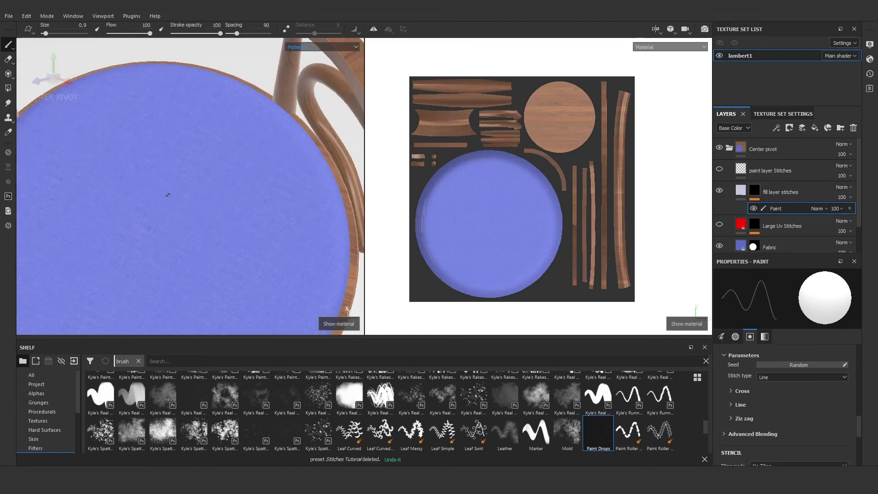
left_click_drag(248, 185, 212, 183, "alt")
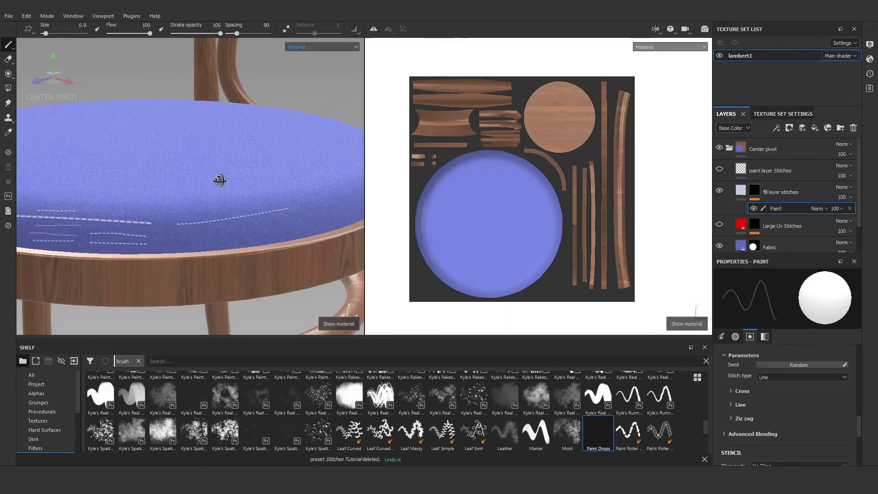
scroll(212, 182, "up", 4)
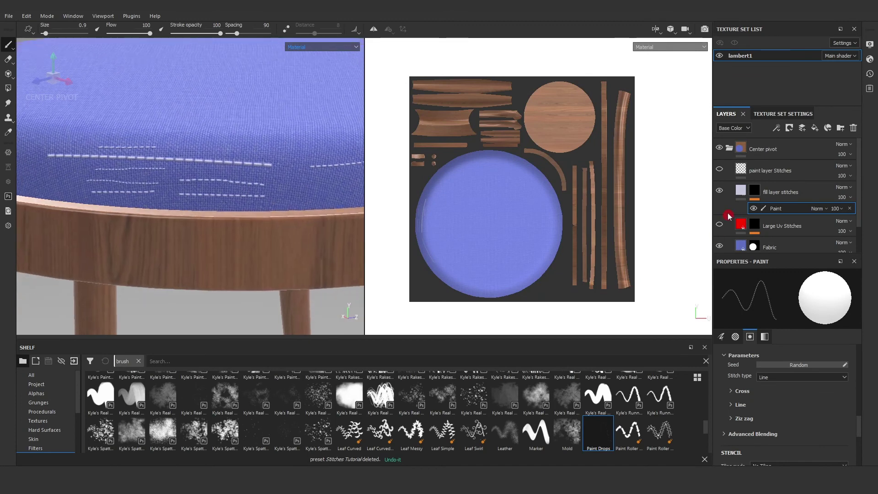
Step: Delete the Paint effect from the fill layer stitches mask and add a fresh one
left_click(850, 208)
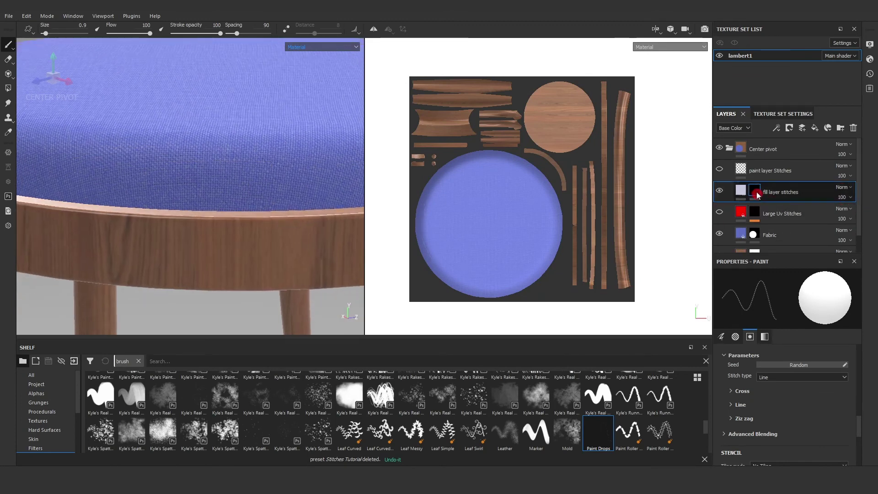
right_click(757, 193)
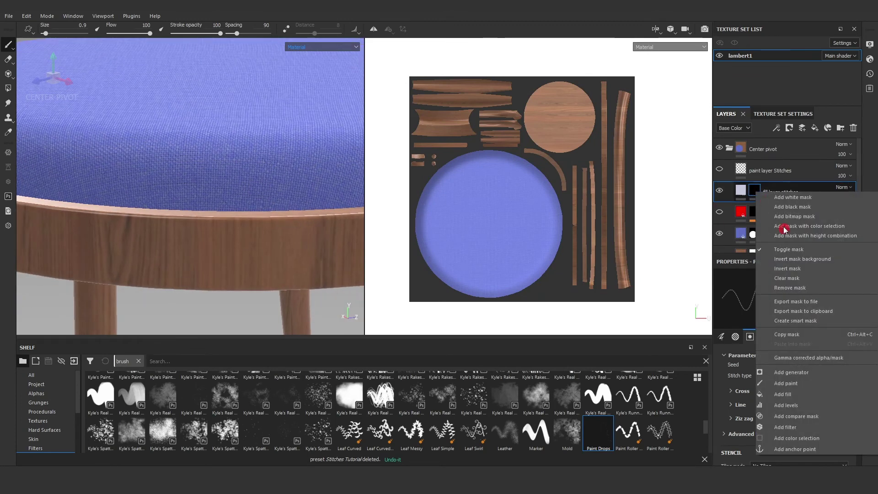
left_click(796, 388)
Step: Paint a straight, roughly horizontal stitch line along the side of the cushion in the fill layer stitches mask
left_click(77, 160)
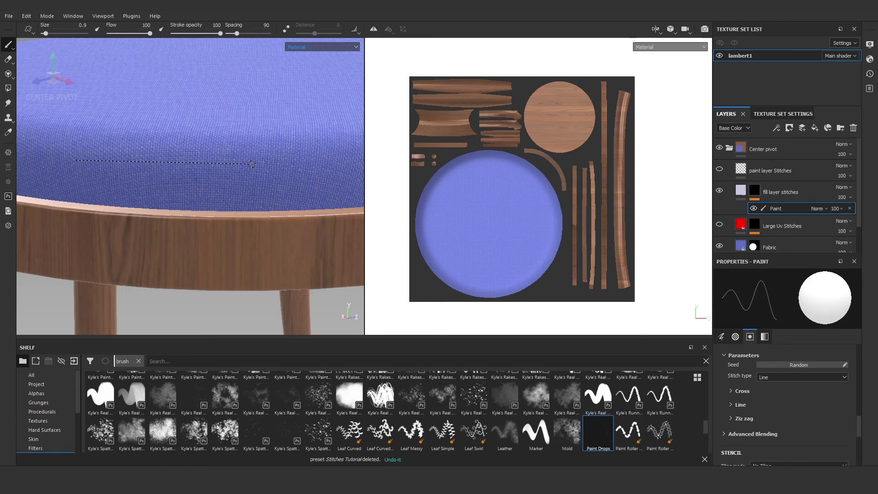
left_click(317, 163, "shift")
scroll(245, 167, "up", 2)
scroll(245, 168, "down", 2)
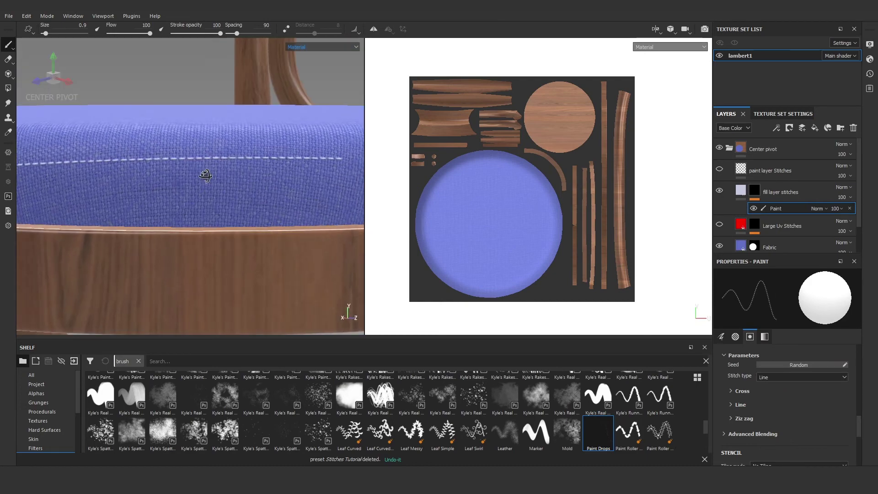
left_click_drag(205, 172, 179, 168, "alt")
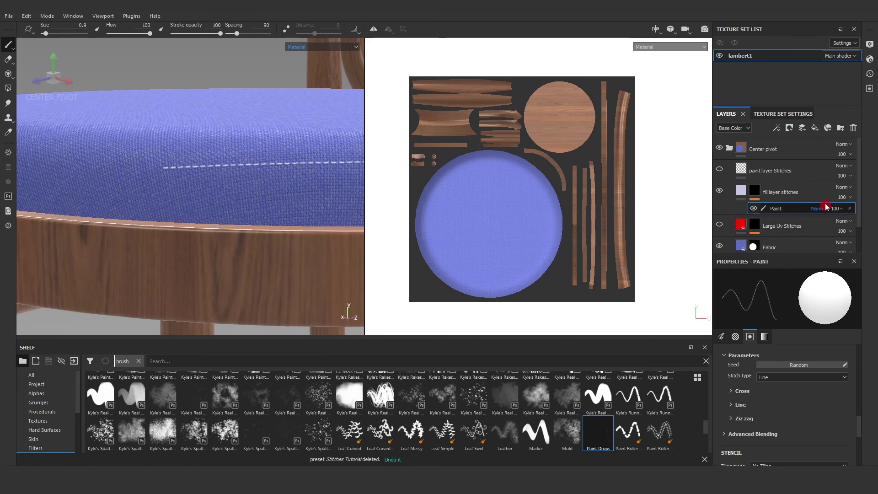
Step: Duplicate the fill layer stitches layer and rename the copy effect
left_click(801, 193)
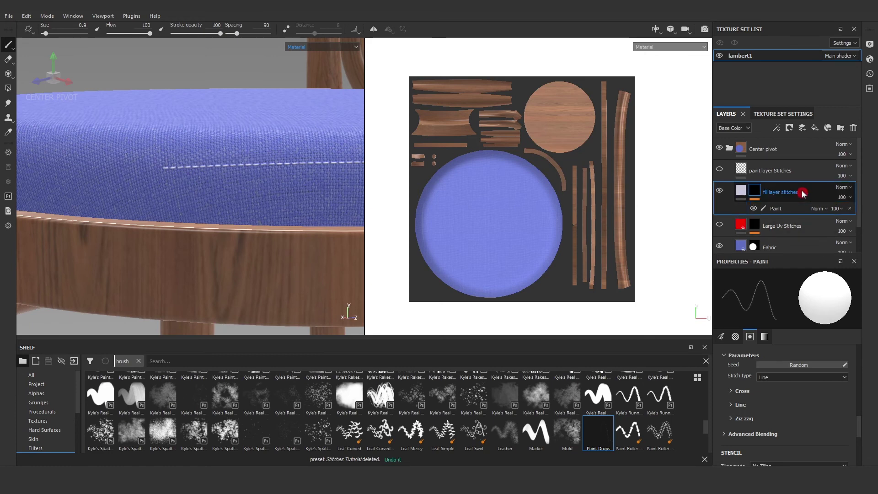
key("ctrl+d")
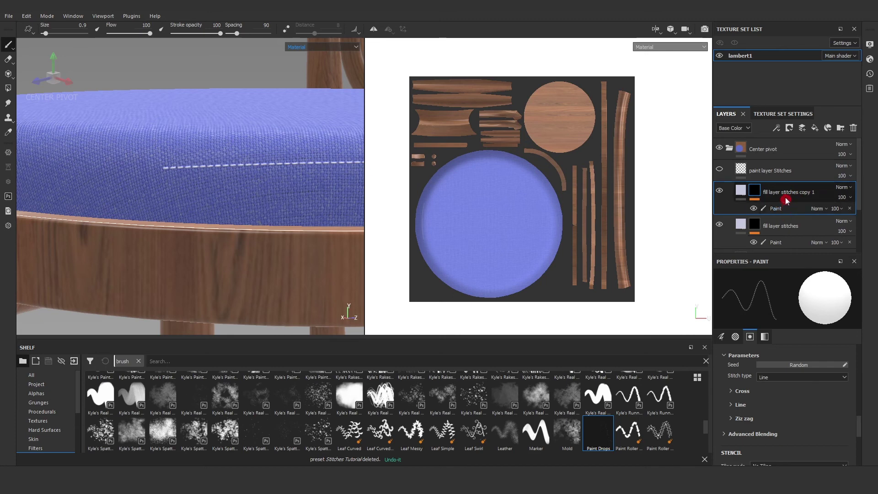
double_click(786, 199)
type("effect")
key("Return")
Step: Set the effect layer's uniform Height to -0.1206
left_click(741, 191)
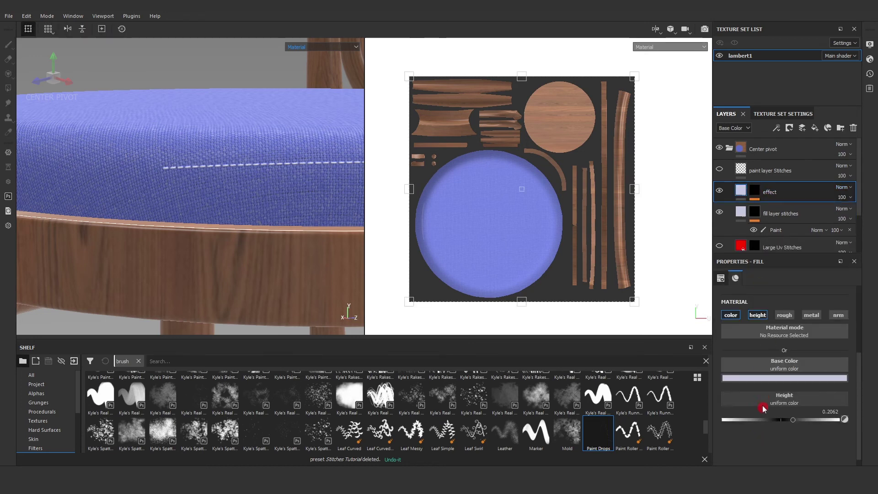
left_click_drag(793, 423, 773, 421)
Step: Add a Blur filter above the Paint effect in the effect layer's mask
left_click(755, 192)
key("1")
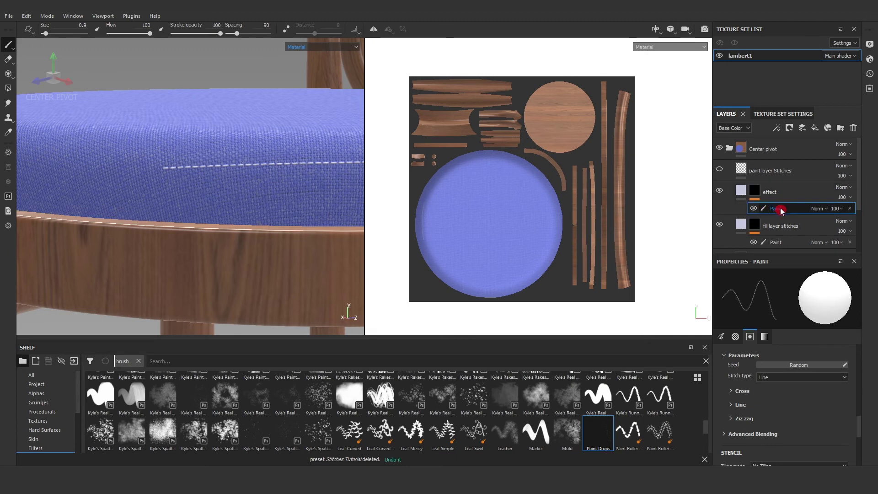
left_click(778, 209)
right_click(780, 211)
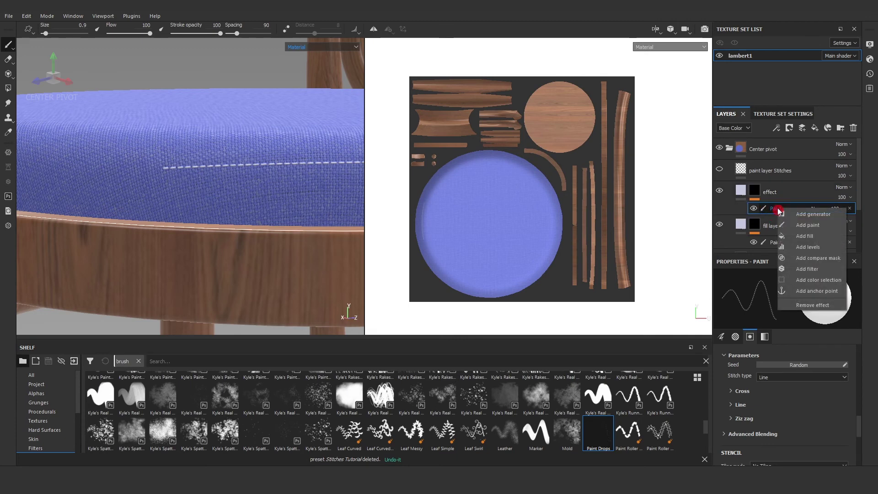
left_click(808, 269)
left_click(772, 296)
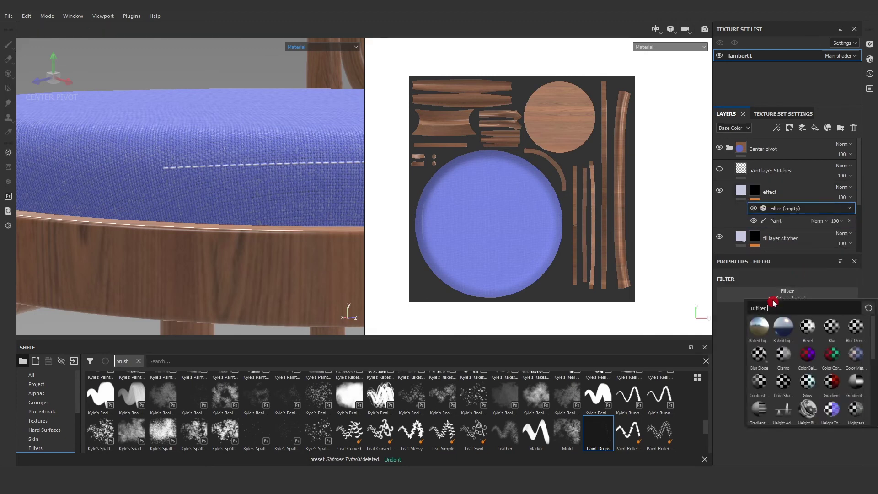
type("blur")
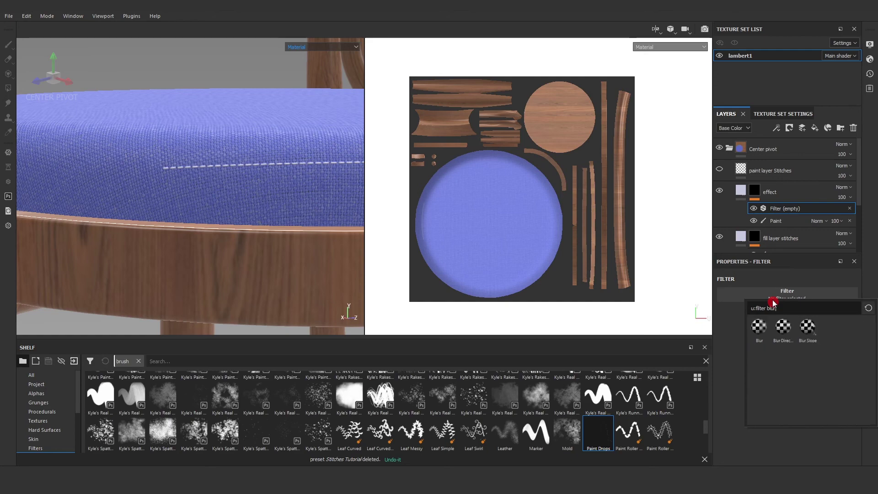
left_click(763, 333)
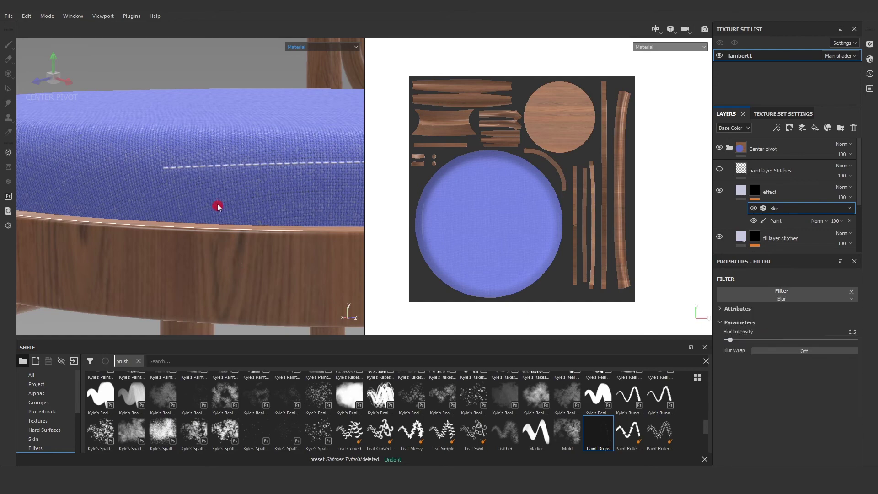
Step: Disable the color channel in the effect layer's fill material, keeping only height
scroll(218, 204, "up", 5)
middle_click_drag(248, 173, 176, 198, "alt")
scroll(177, 198, "up", 2)
left_click(741, 191)
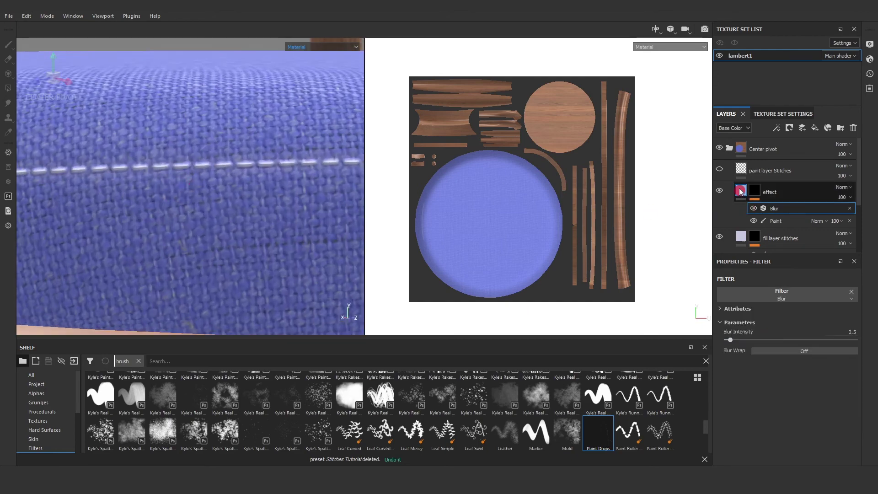
left_click(759, 314)
left_click(730, 316)
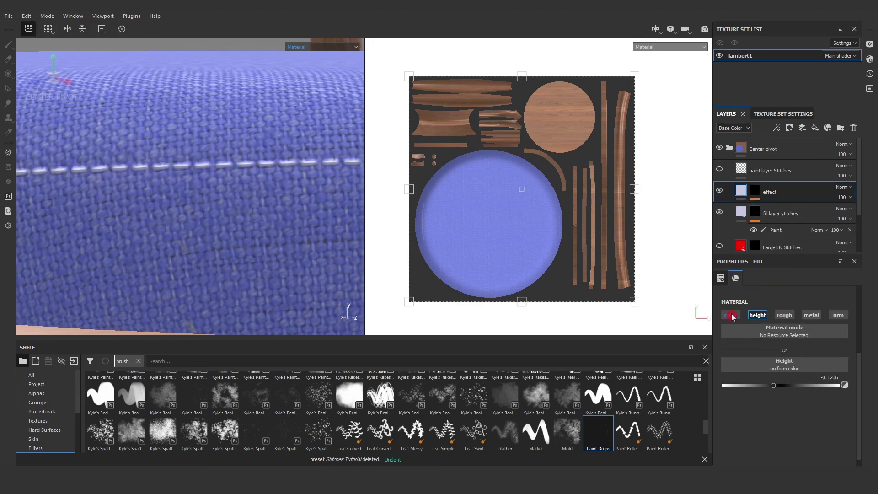
Step: Move the effect layer below the fill layer stitches layer in the stack
scroll(276, 198, "down", 2)
middle_click_drag(276, 198, 237, 199, "alt")
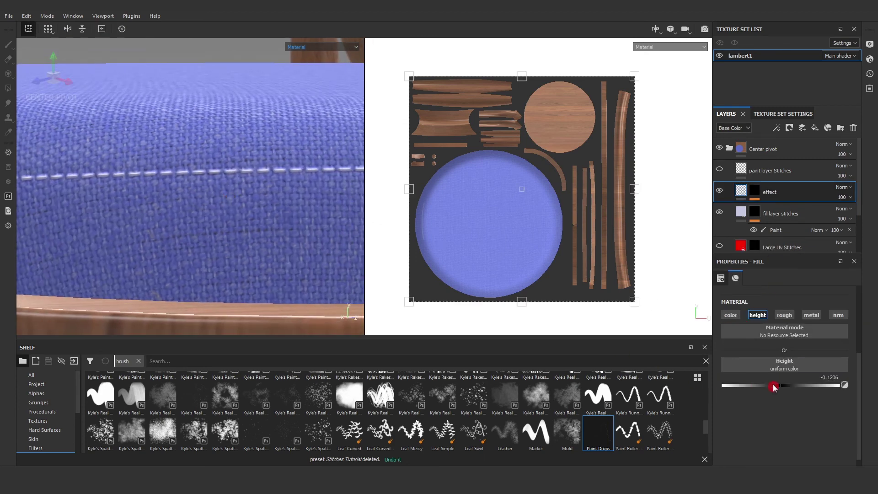
left_click(721, 212)
mouse_move(782, 191)
left_mouse_down()
mouse_move(786, 235)
mouse_move(791, 220)
mouse_move(782, 191)
left_mouse_up()
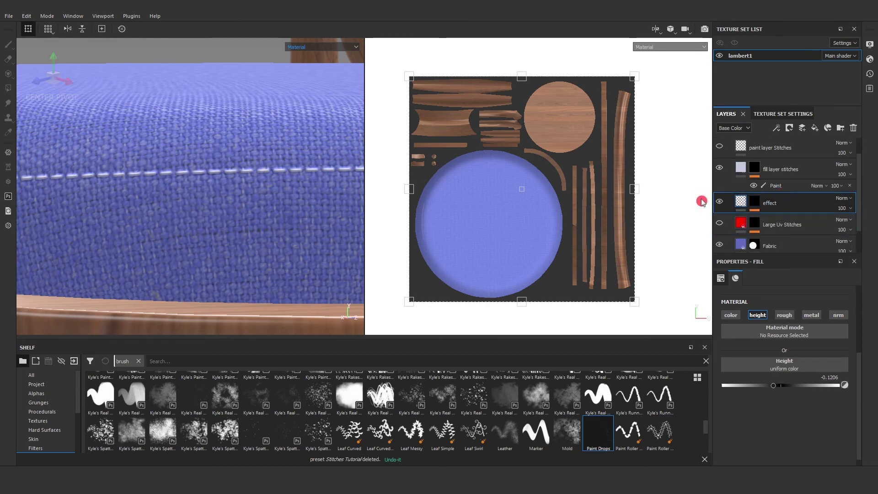
Step: Toggle the visibility of the fill layer stitches and effect layers to compare the indentation around the stitches
left_click(723, 167)
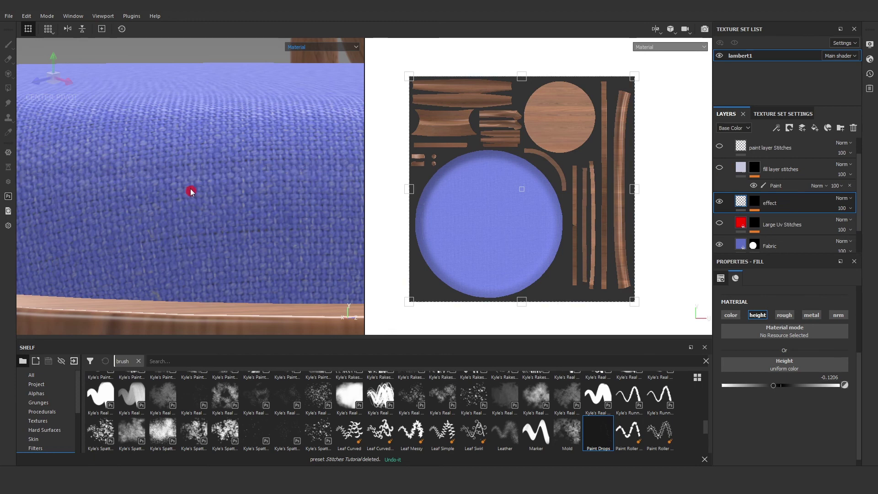
scroll(190, 191, "up", 2)
left_click(720, 168)
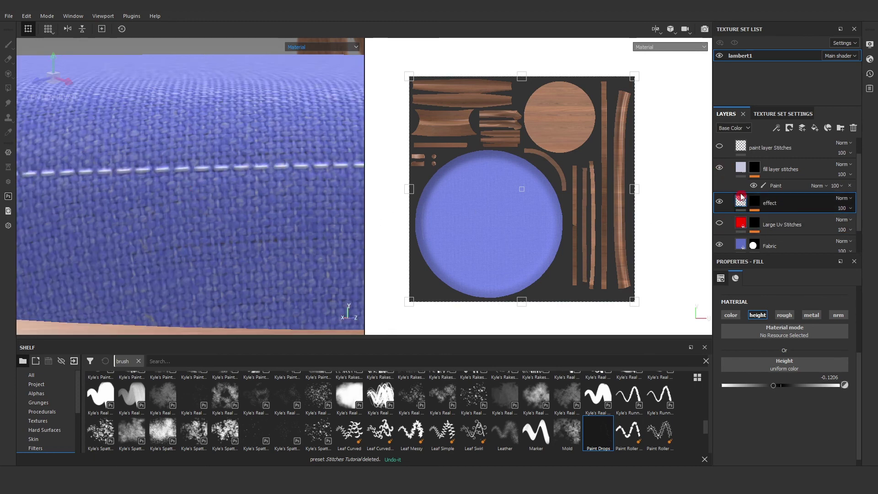
left_click(722, 168)
left_click(721, 168)
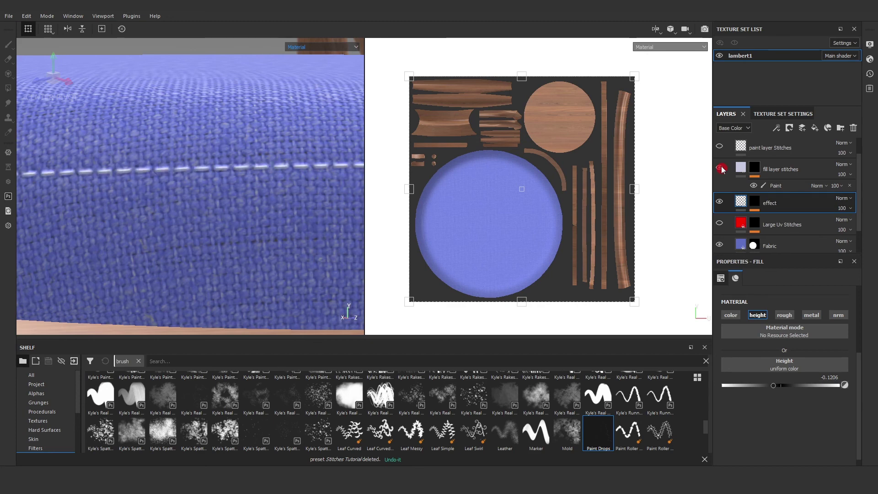
left_click(722, 205)
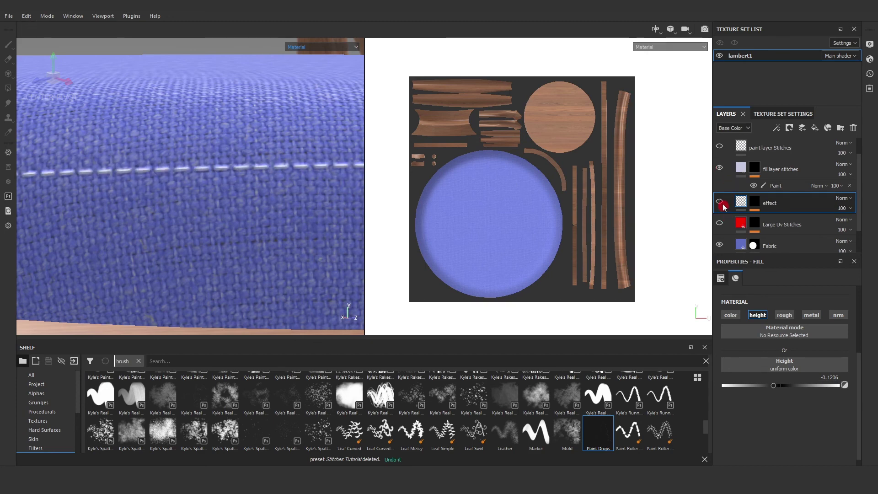
Step: Set the Blur Intensity of the effect layer's mask filter to 0.17
left_click(755, 203)
left_click(776, 220)
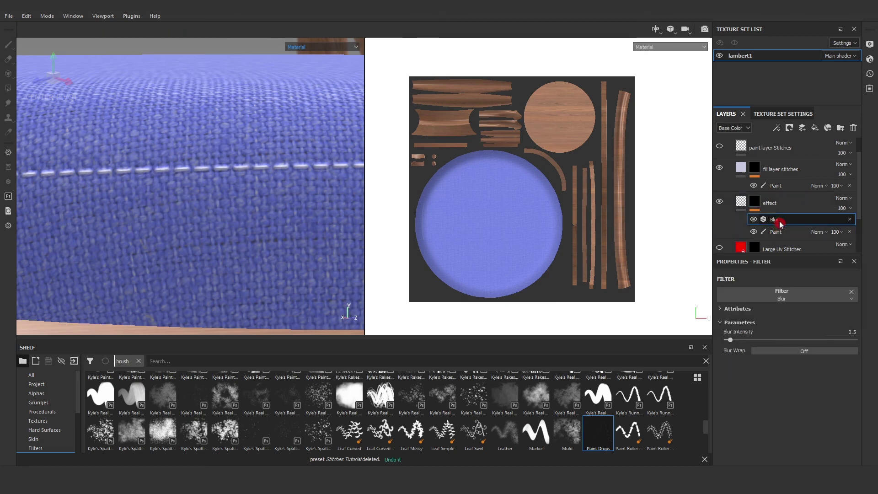
left_click_drag(732, 341, 732, 342)
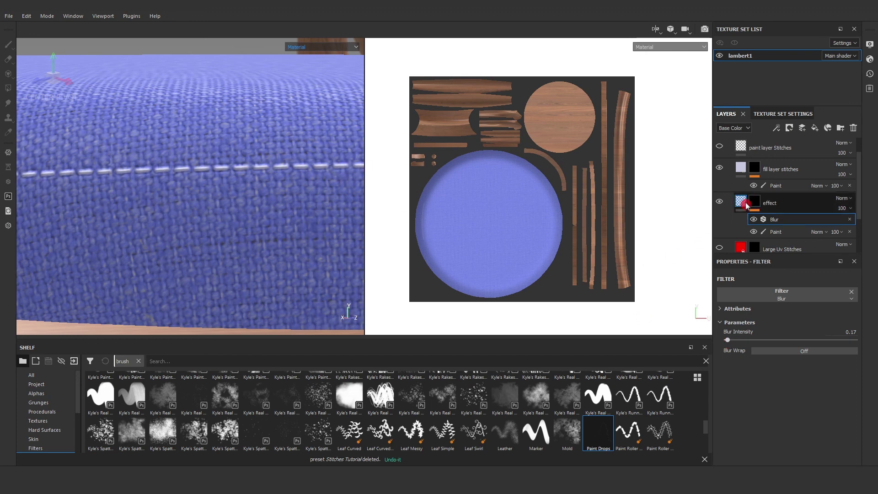
Step: Set the effect layer's uniform Height to -0.0584
left_click(777, 232)
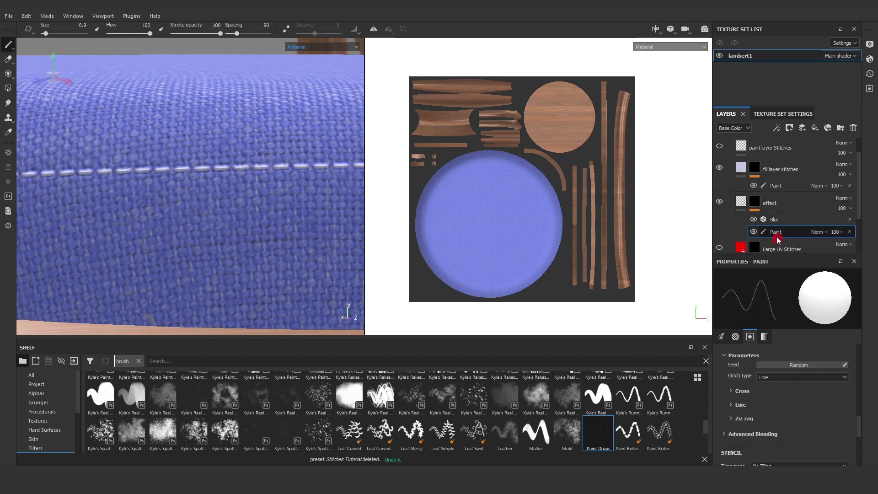
left_click(741, 201)
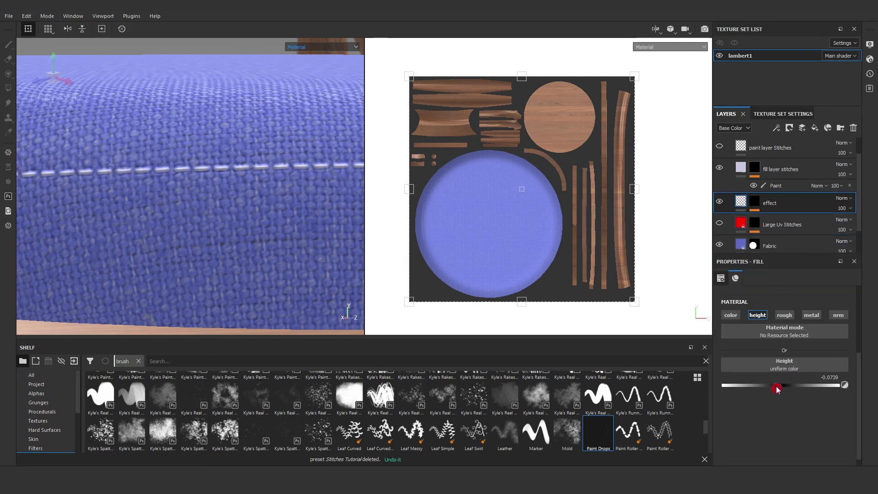
scroll(300, 178, "down", 1)
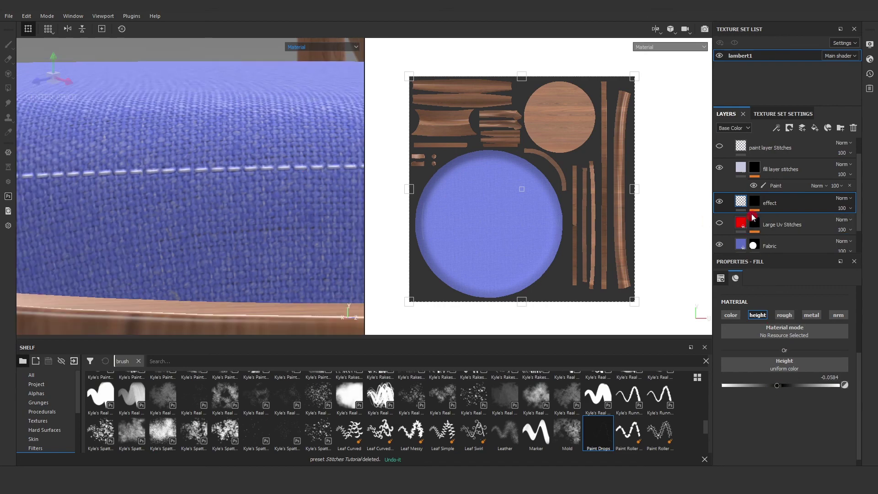
Step: Examine the indentation with the fill layer stitches hidden and shown, viewing the cushion's seam from several angles and distances
left_click(722, 168)
left_click_drag(262, 199, 238, 202, "alt")
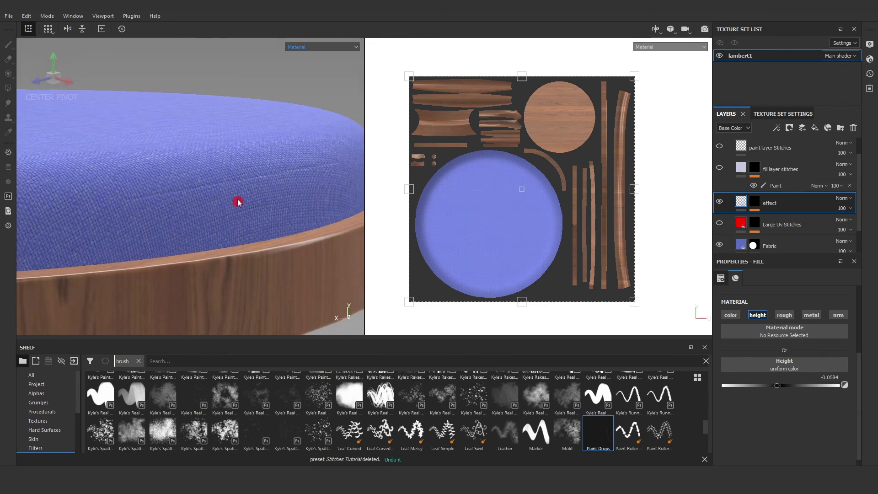
scroll(155, 196, "up", 5)
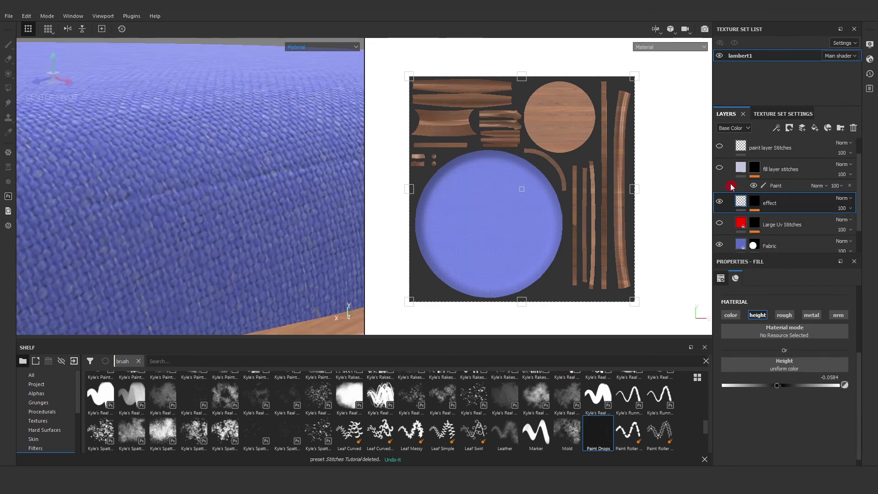
left_click(722, 169)
scroll(245, 208, "down", 5)
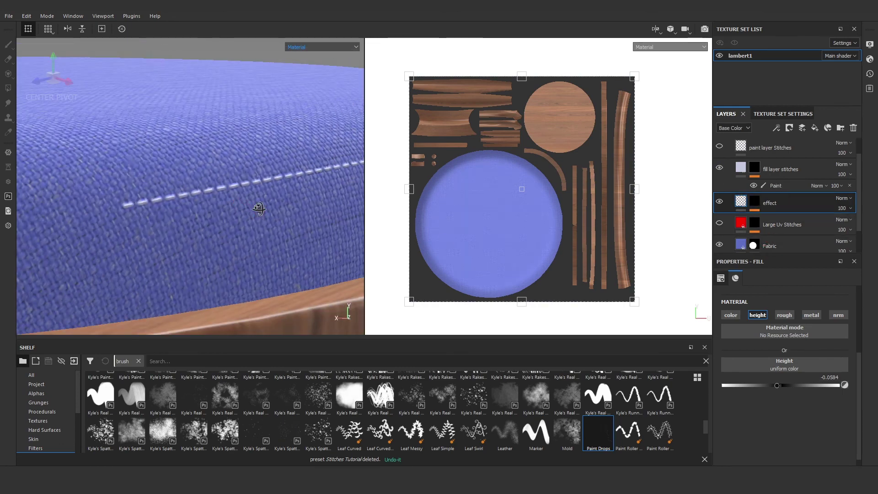
scroll(292, 204, "down", 3)
scroll(255, 198, "up", 2)
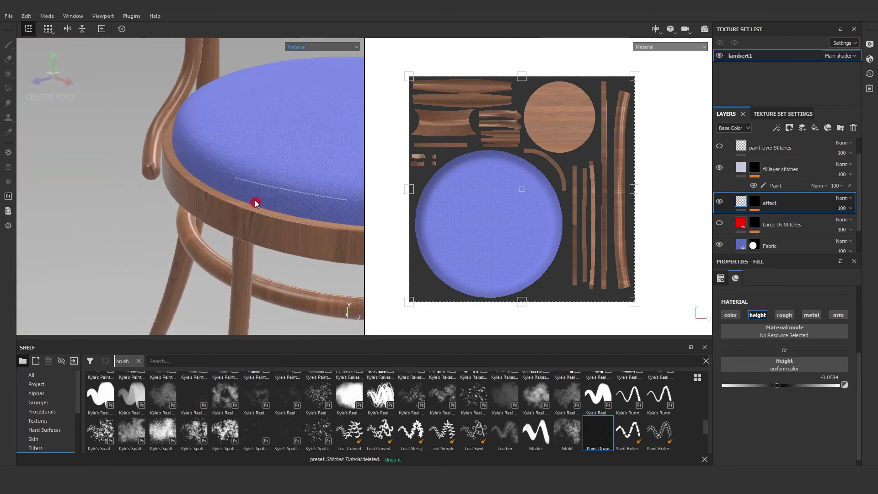
left_click_drag(255, 198, 171, 208, "alt")
scroll(265, 204, "up", 5)
scroll(247, 215, "up", 3)
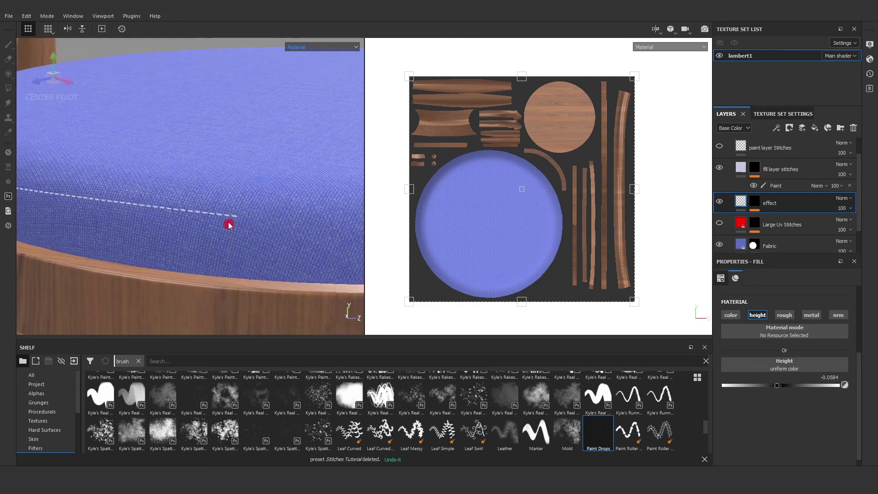